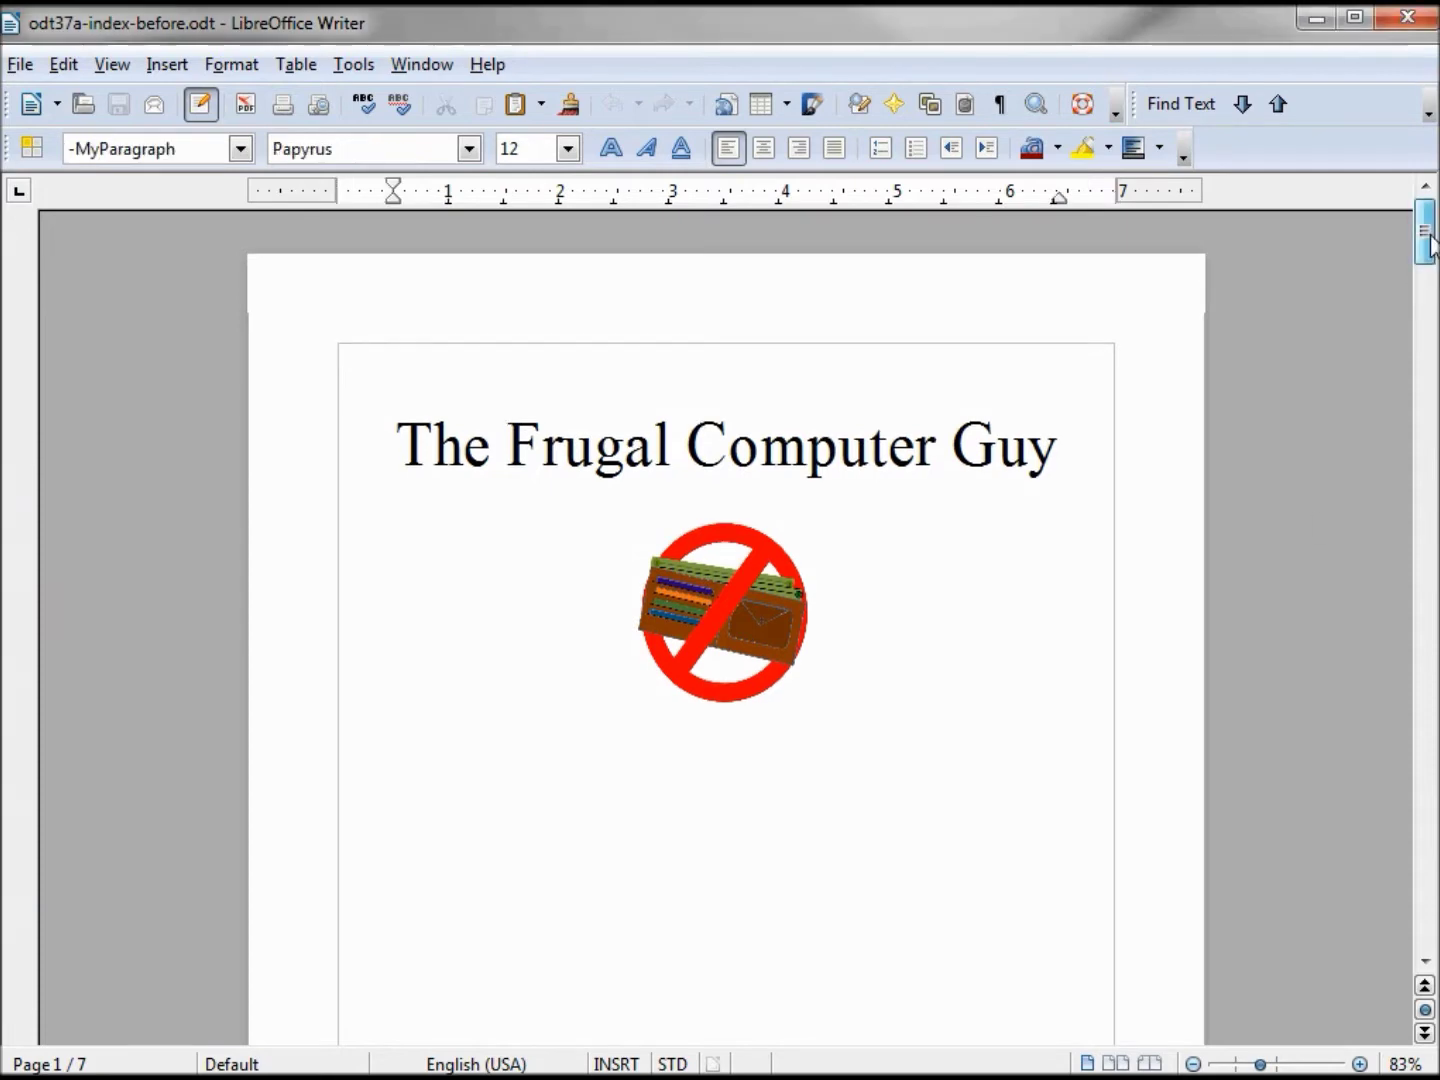
Scroll down to page 2 and select the Introduction heading
drag(1424, 232, 1424, 337)
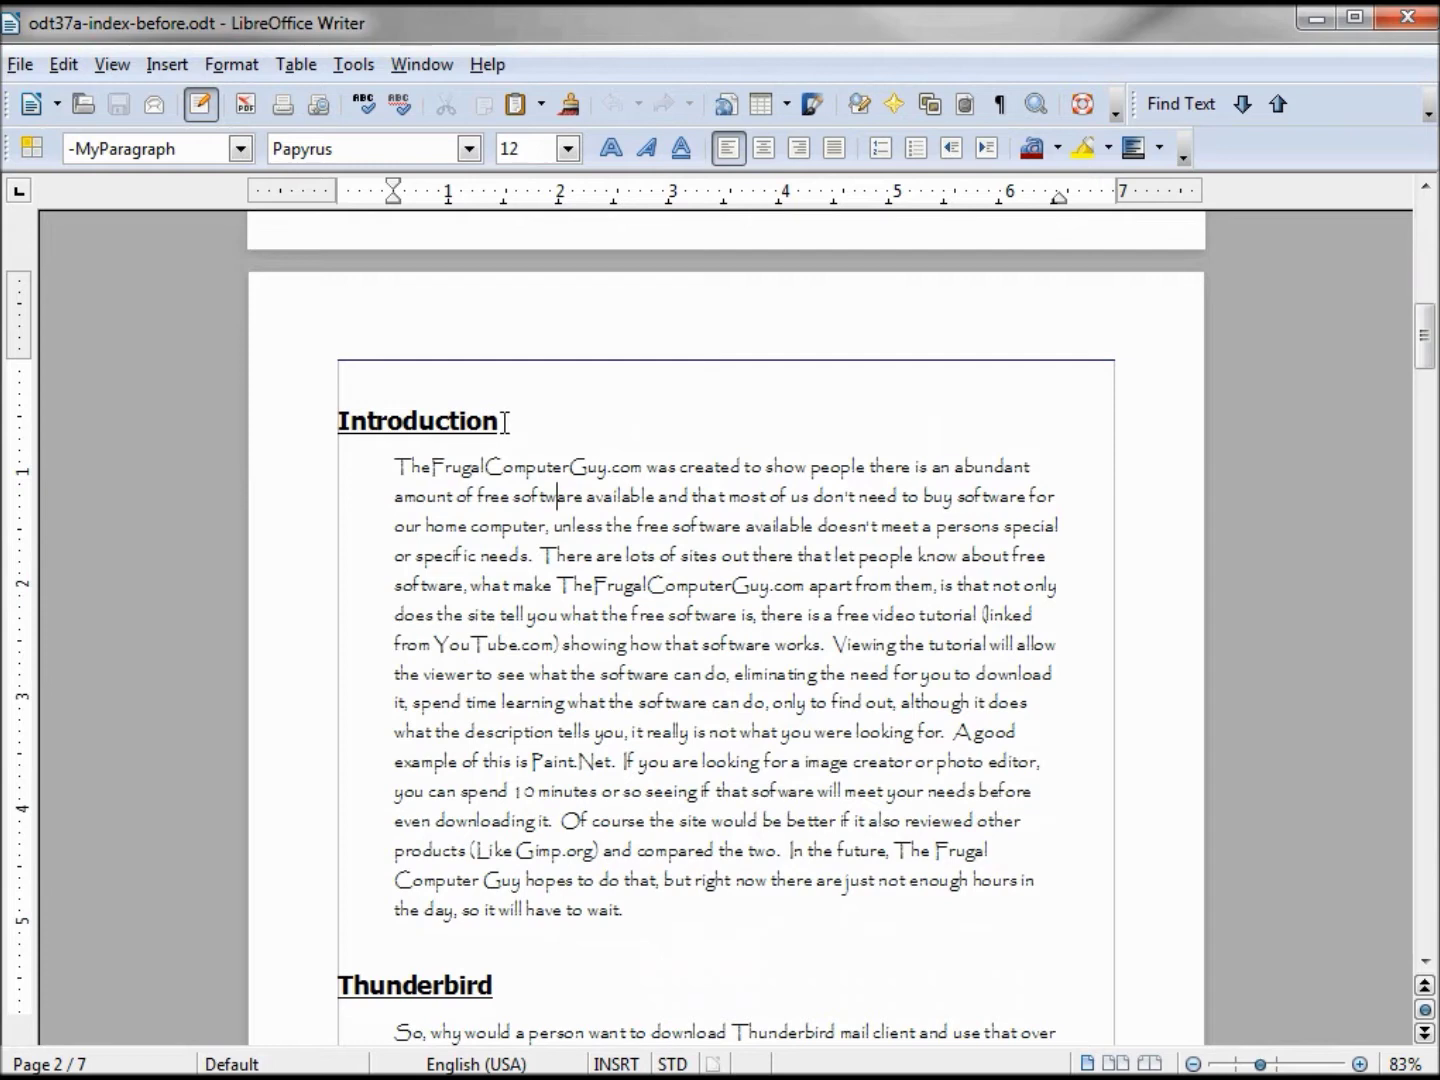
drag(505, 421, 338, 421)
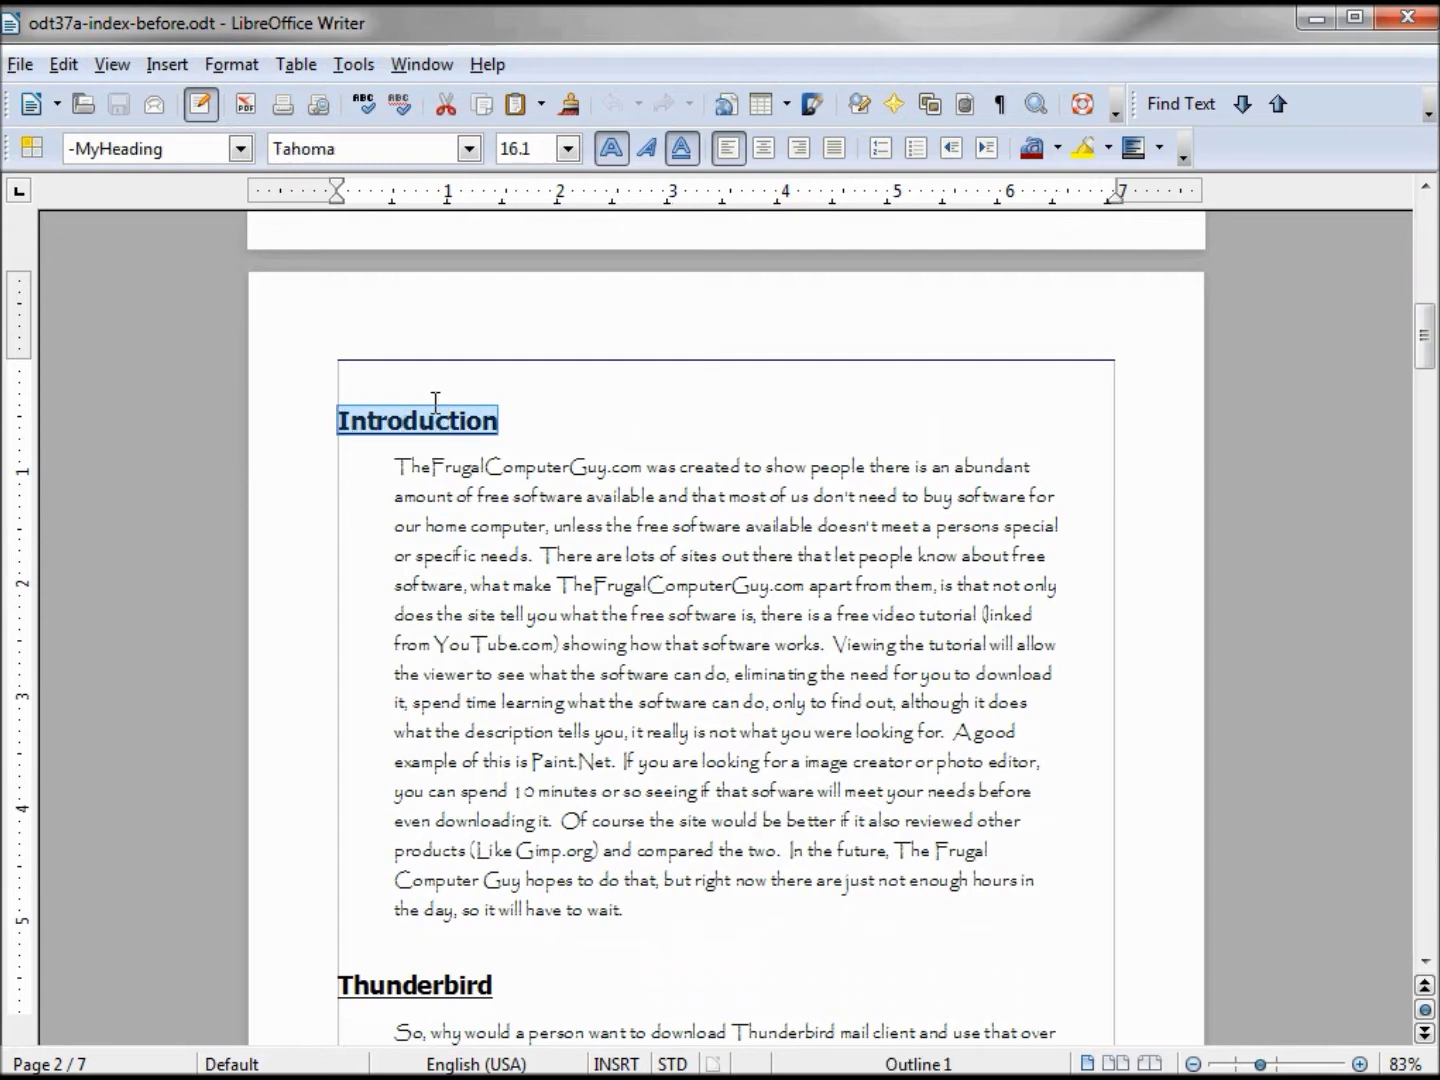
Add 'Introduction' as an Alphabetical Index entry via Insert > Indexes and Tables > Entry
click(166, 66)
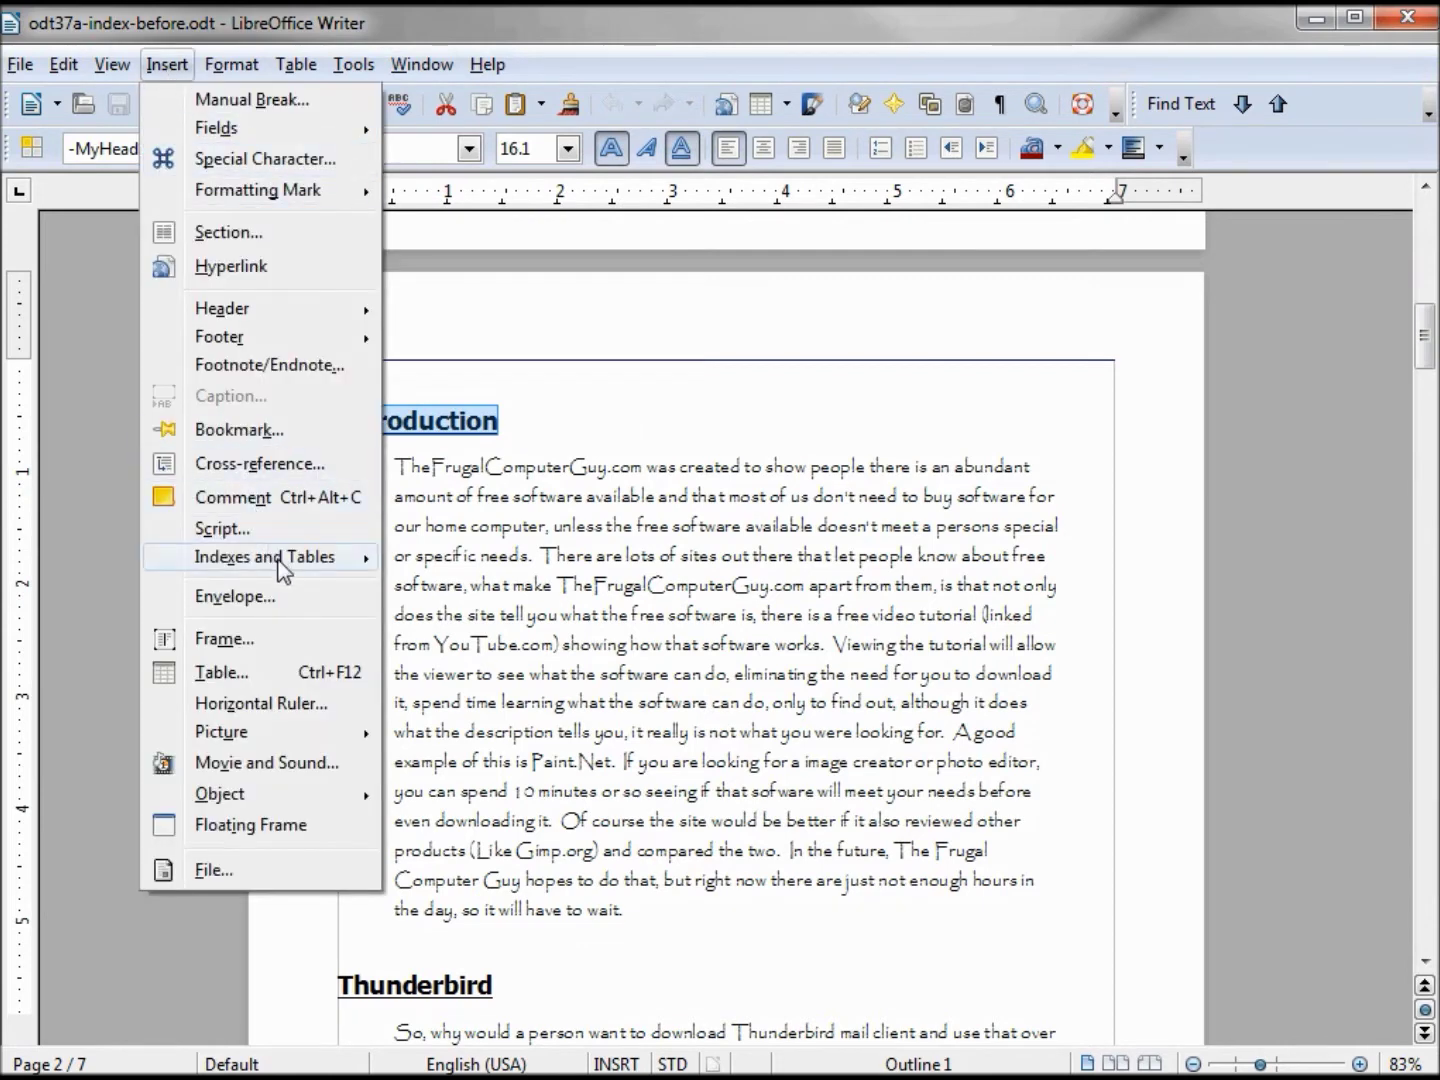
mouse_move(280, 562)
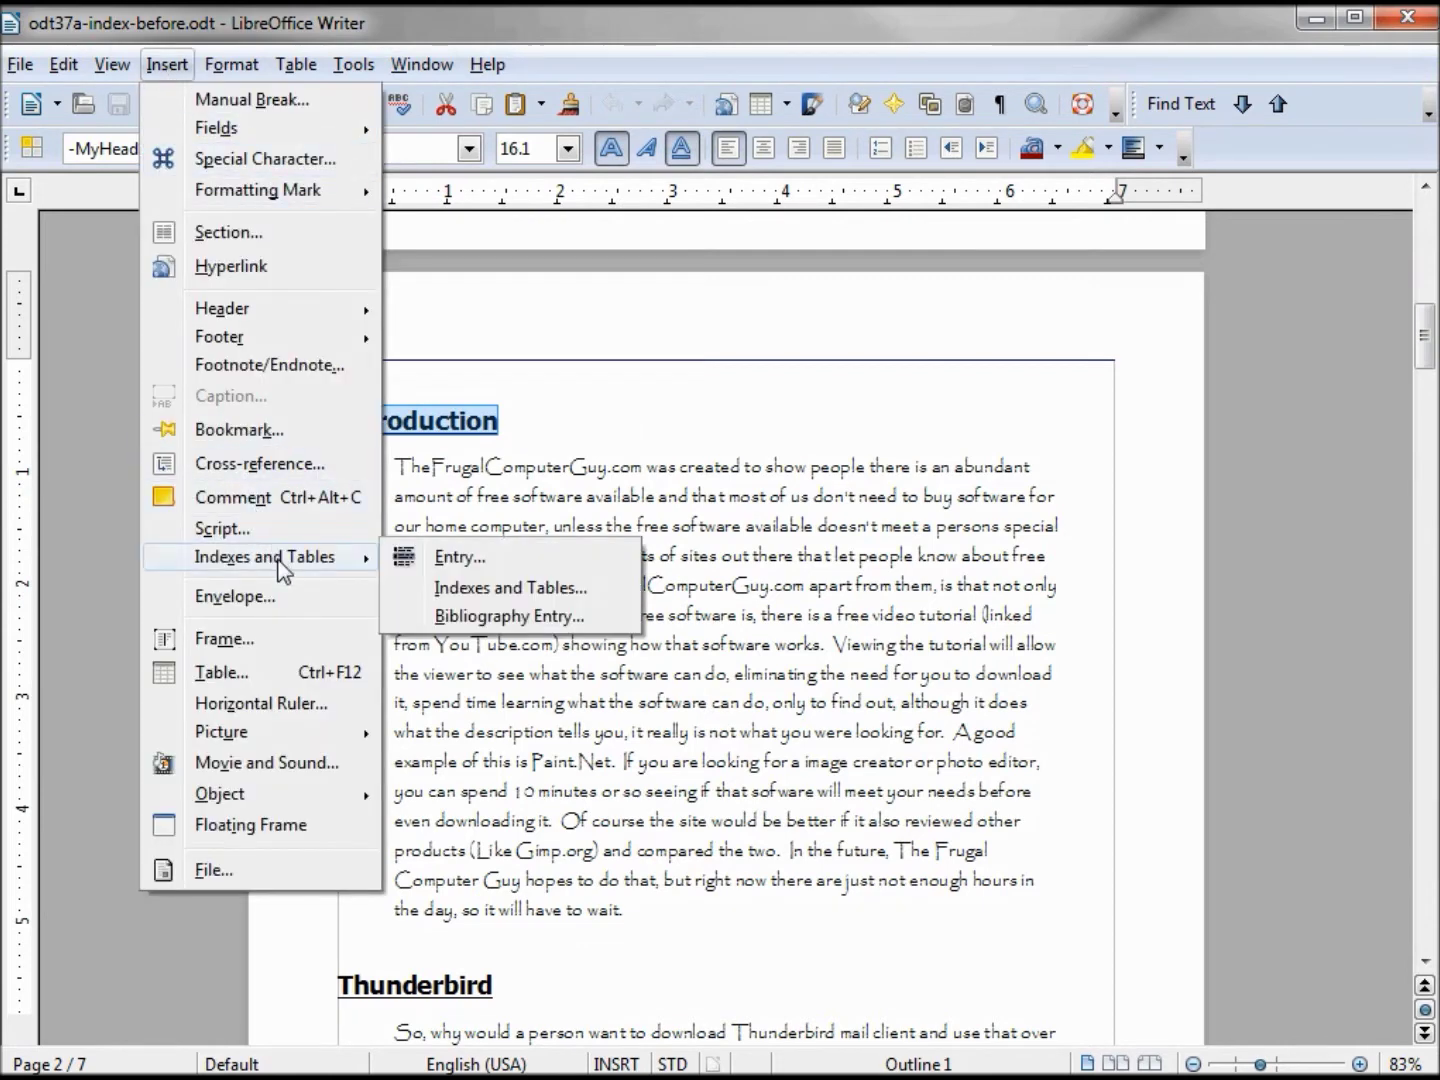
click(441, 557)
click(1000, 418)
click(965, 466)
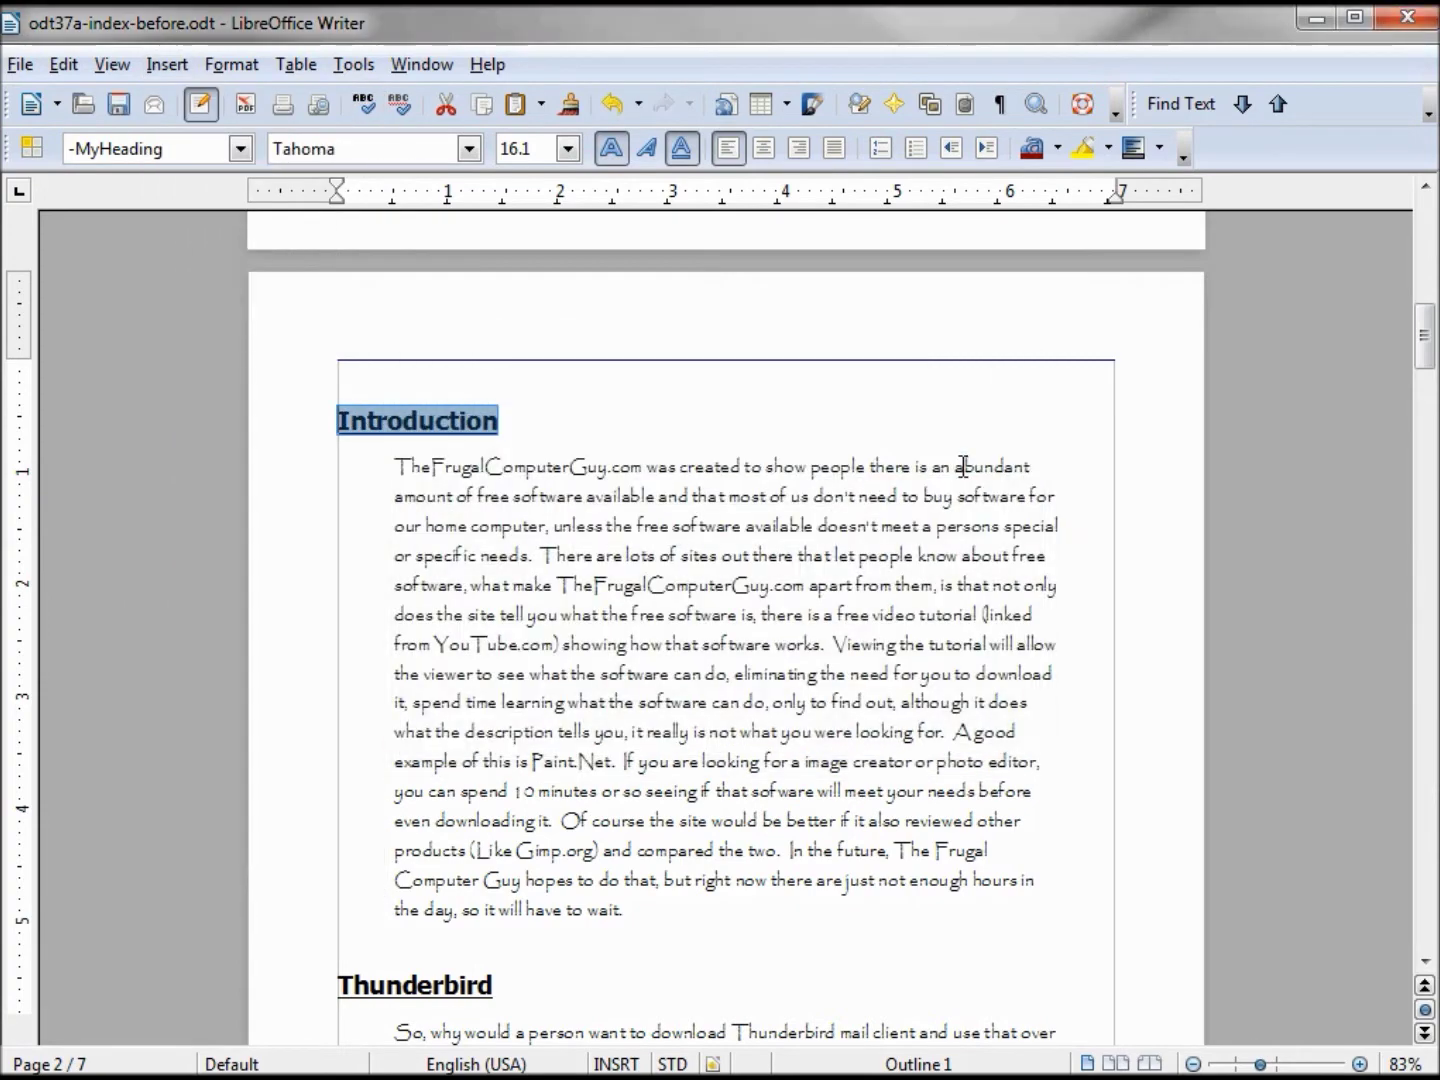
scroll(577, 522, down, 1)
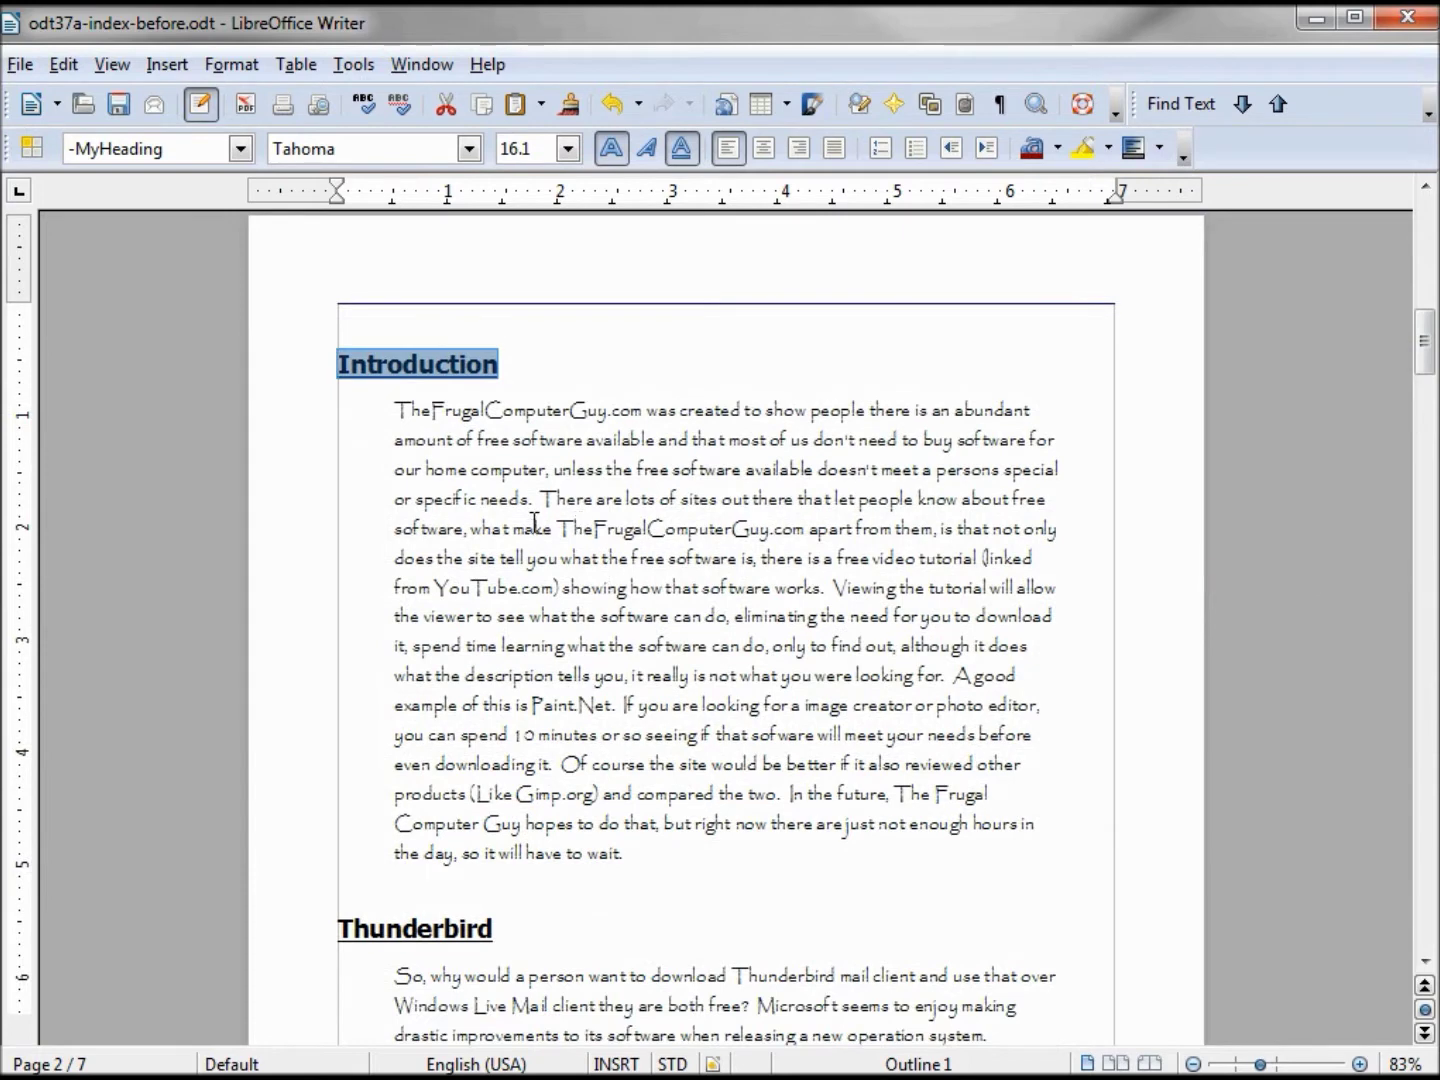
Show the floating Insert toolbar and select the Thunderbird heading
click(112, 66)
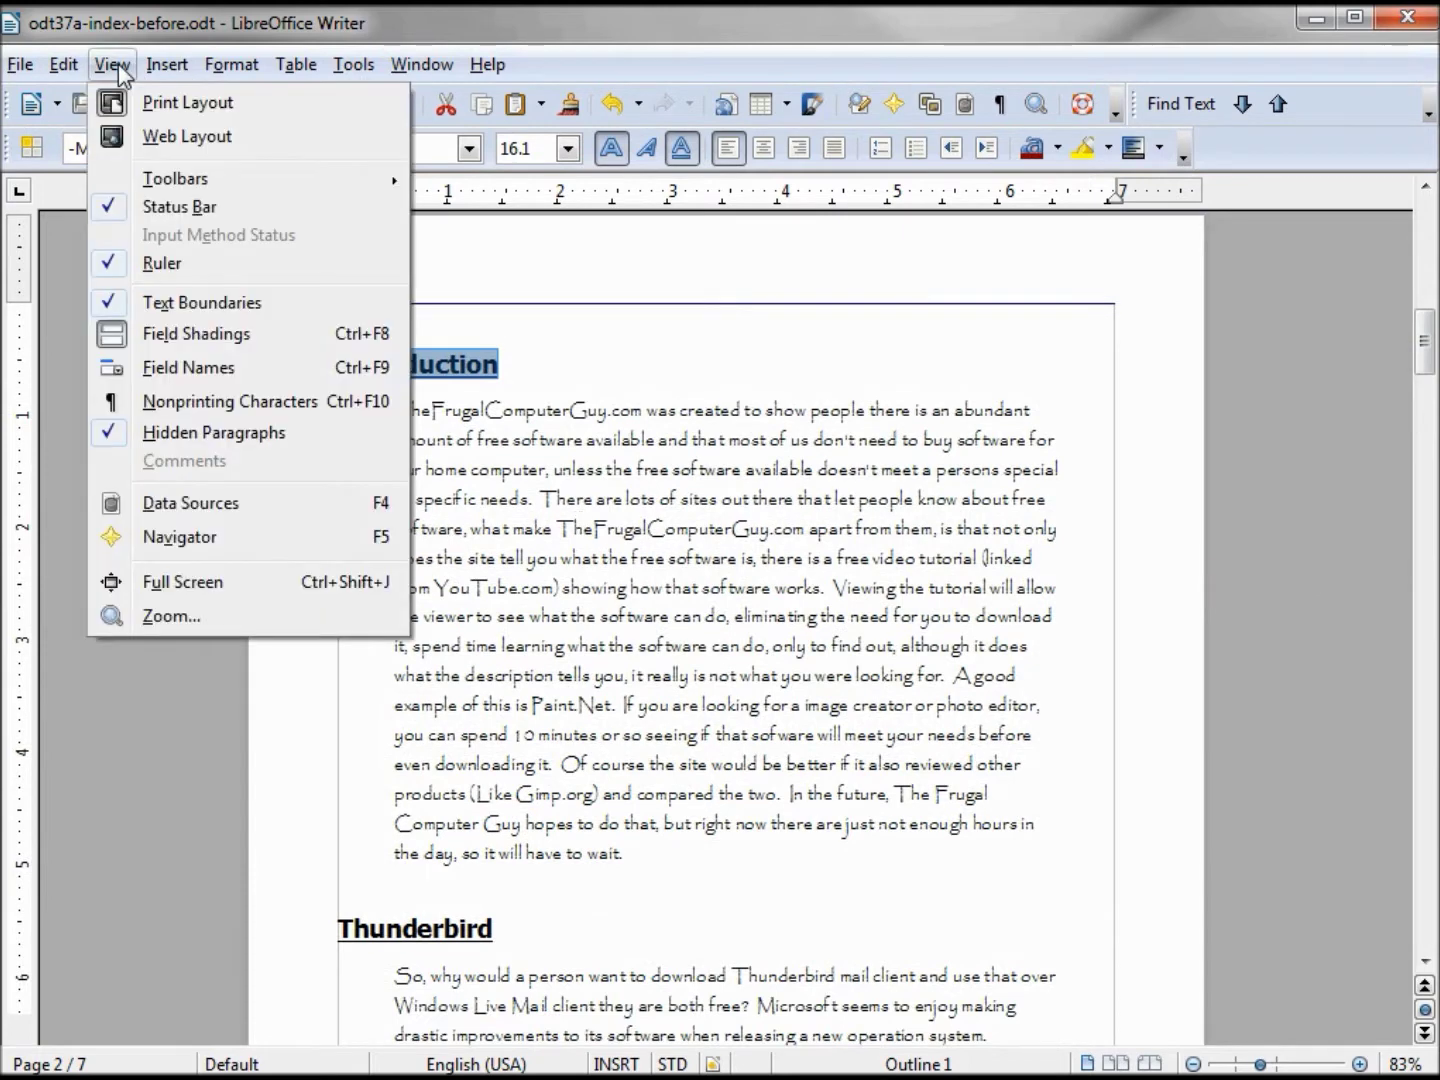
mouse_move(166, 182)
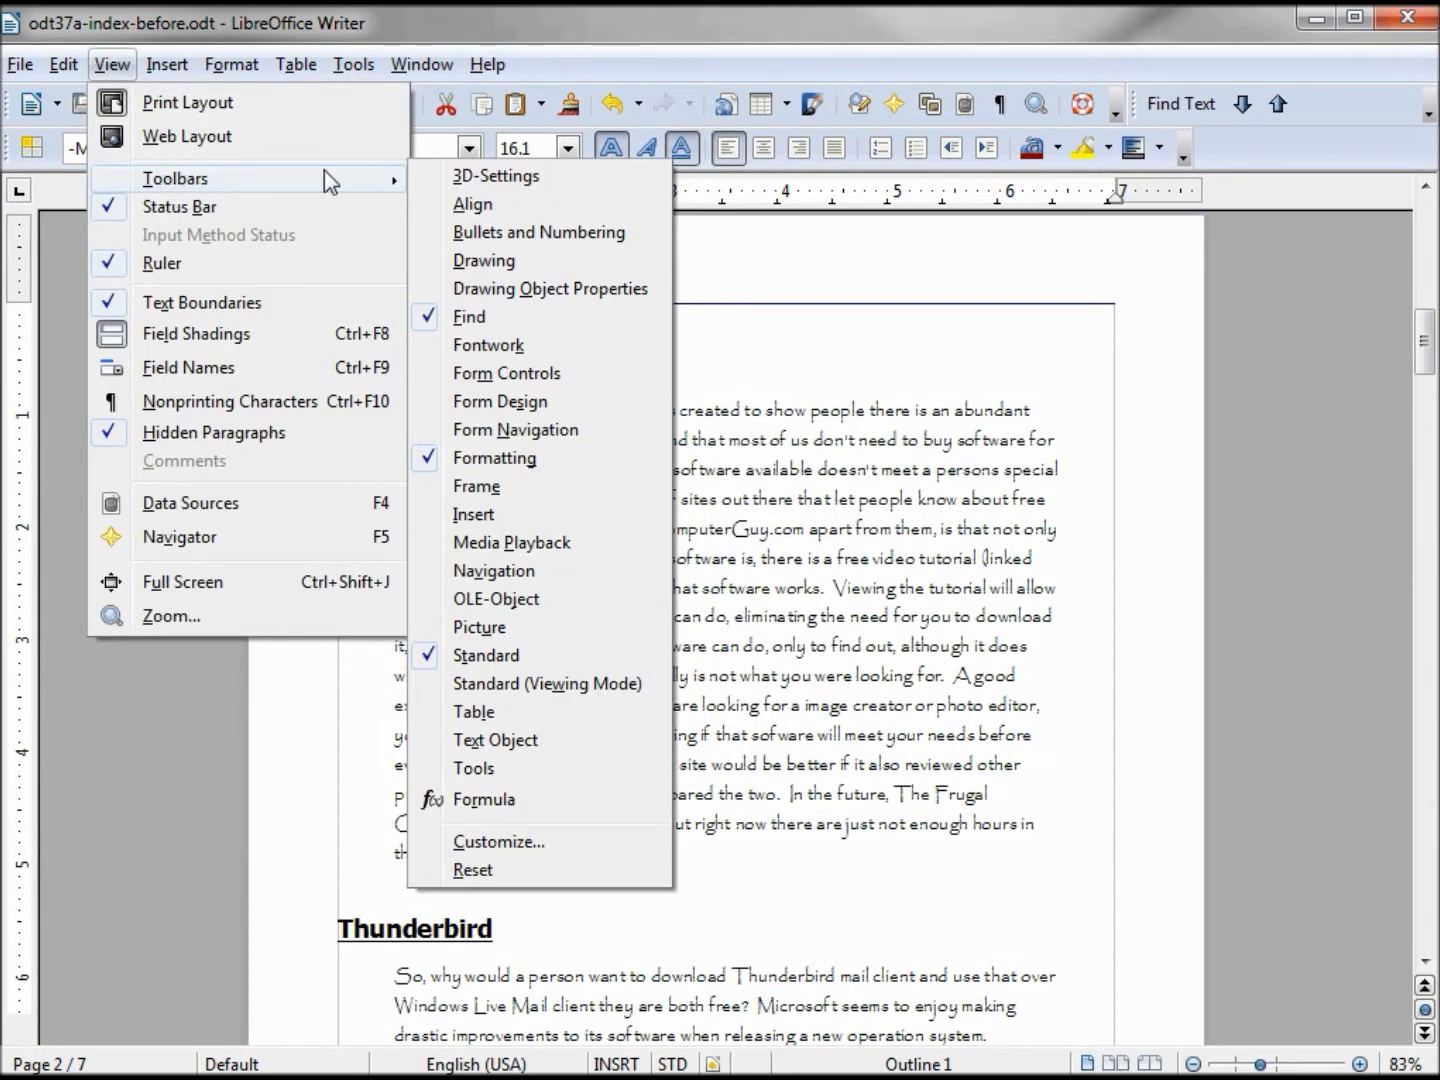
click(502, 518)
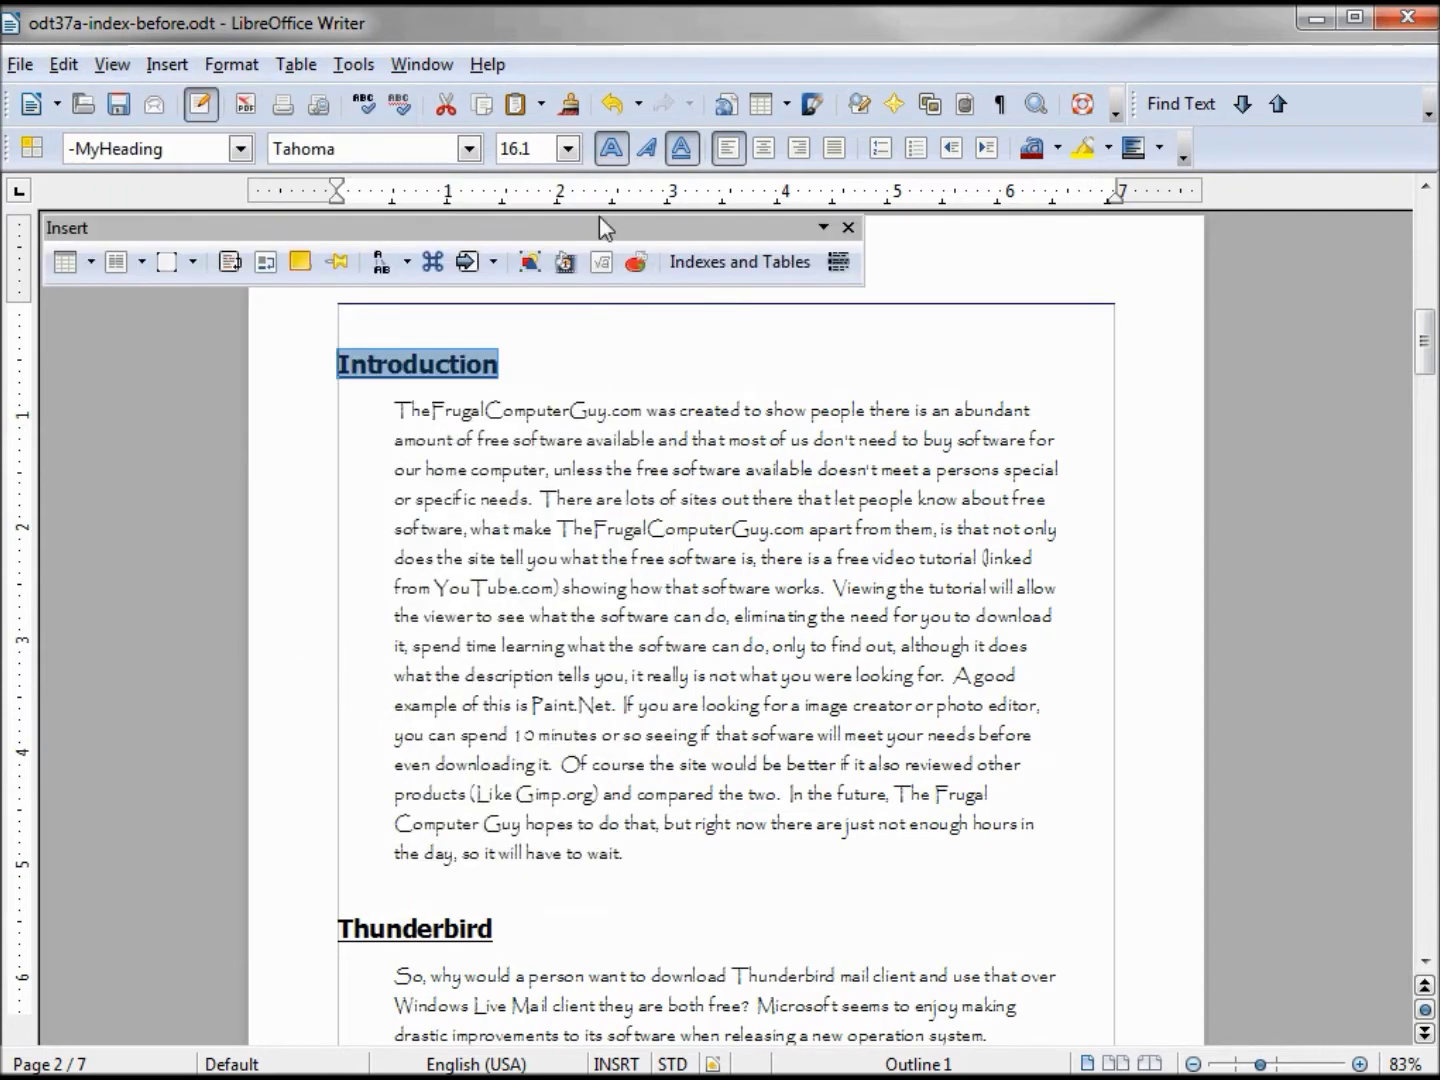
drag(506, 930, 330, 927)
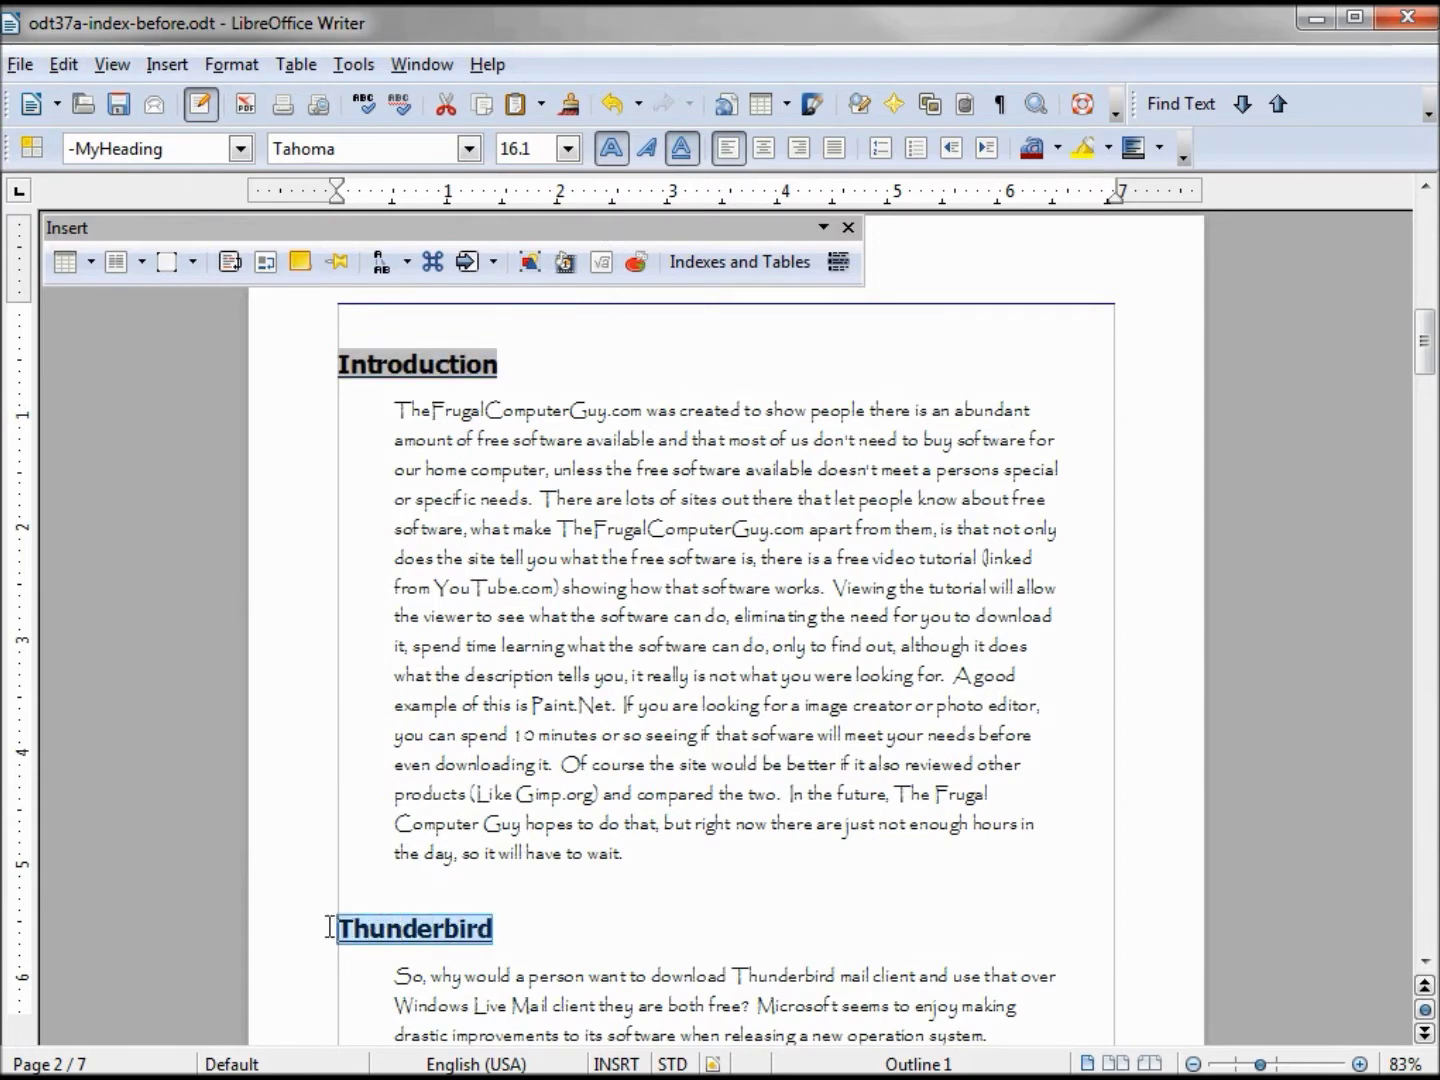
Mark the Thunderbird, Logo and Organize Your Computer headings as index entries
click(839, 263)
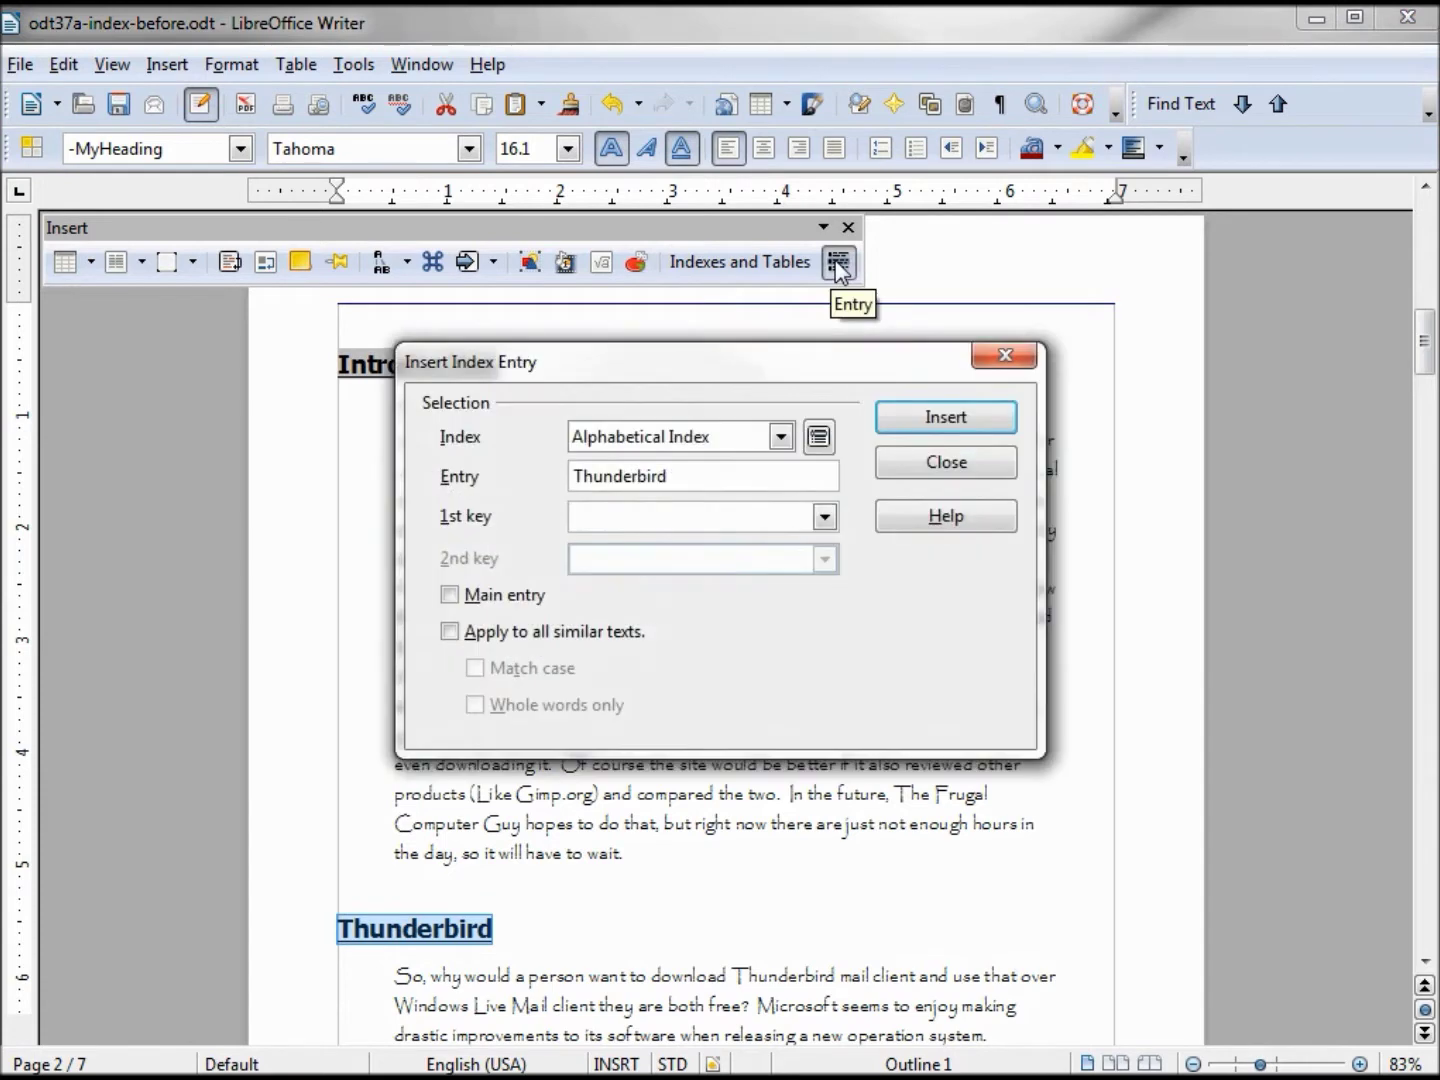
click(941, 420)
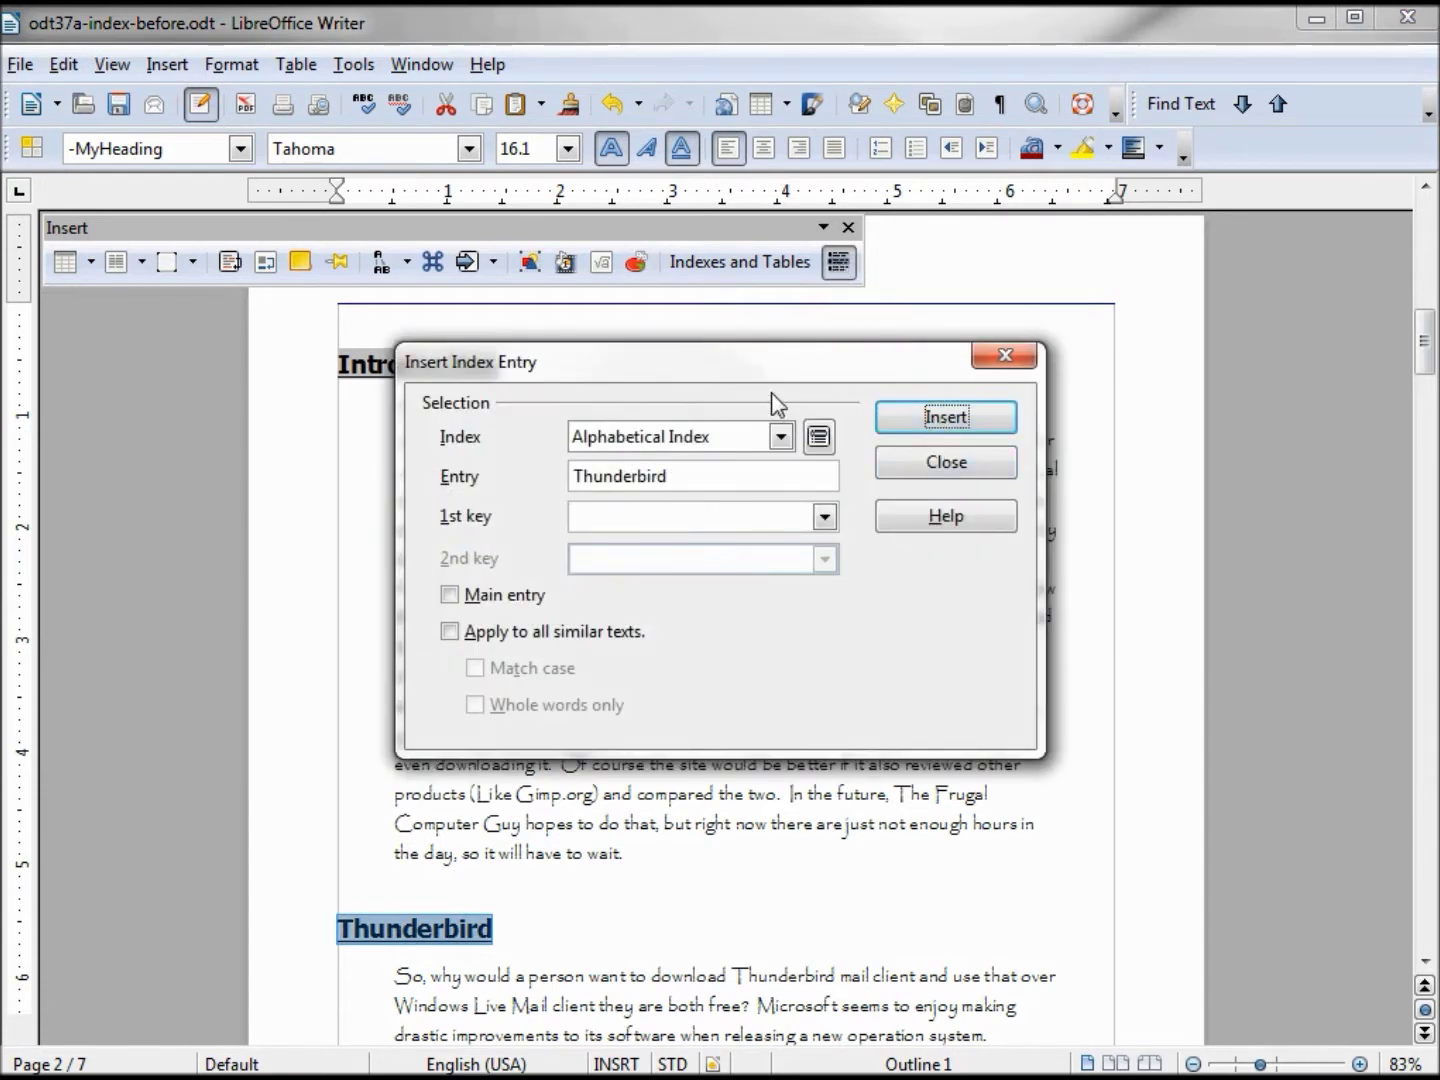
drag(770, 372, 887, 259)
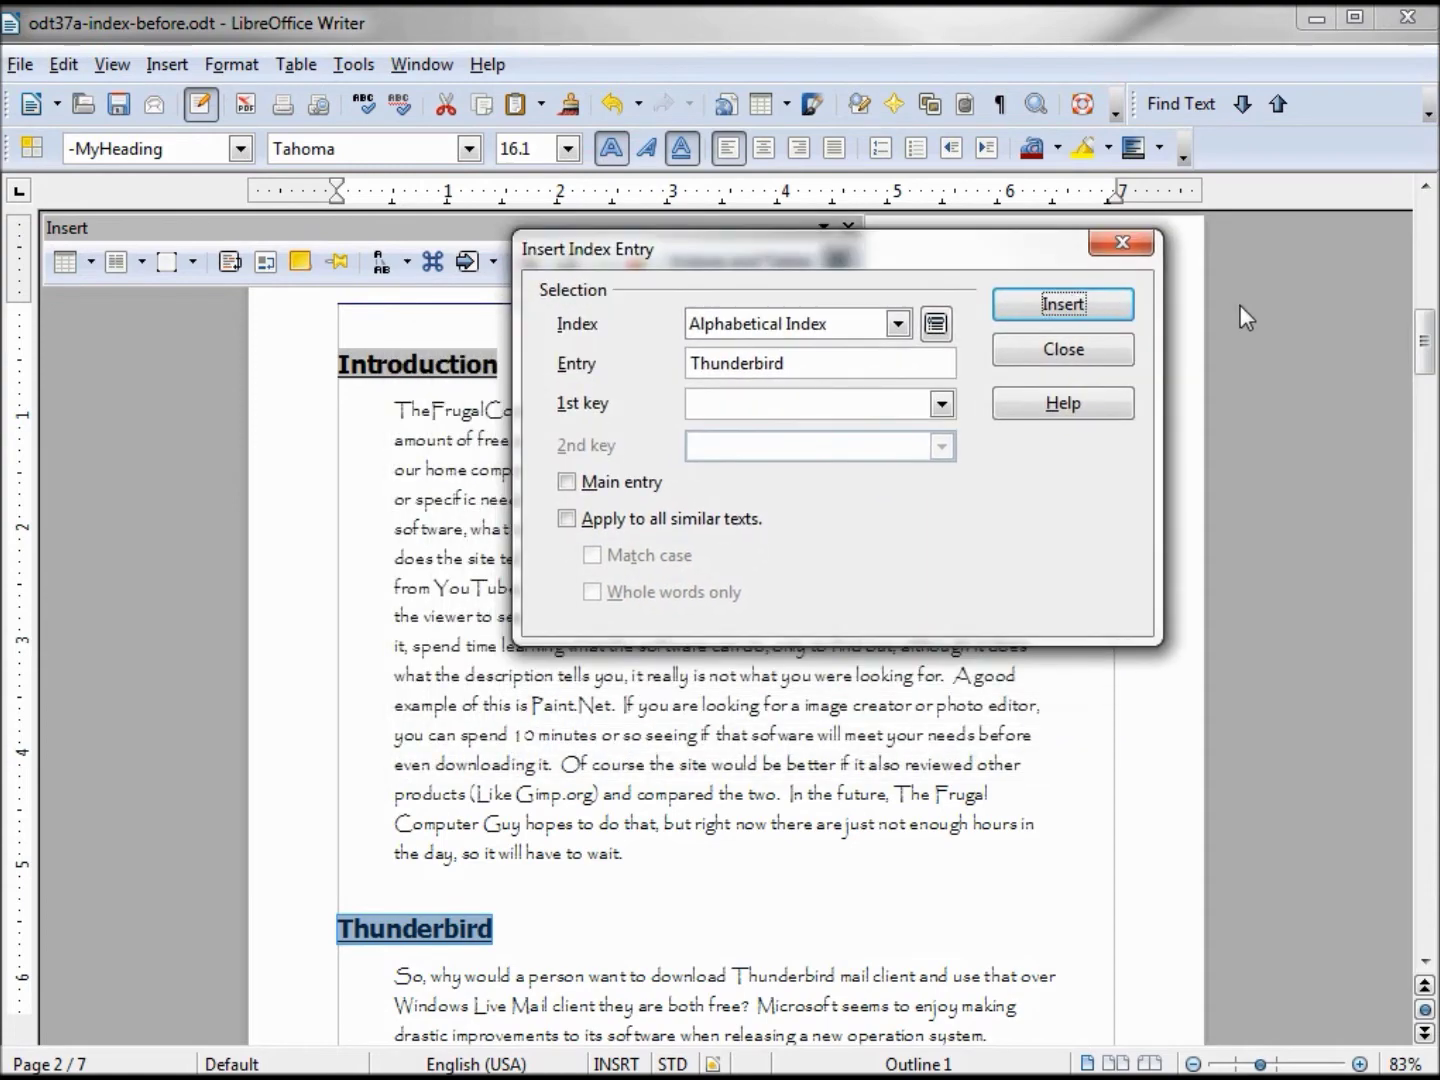
drag(1422, 345, 1424, 420)
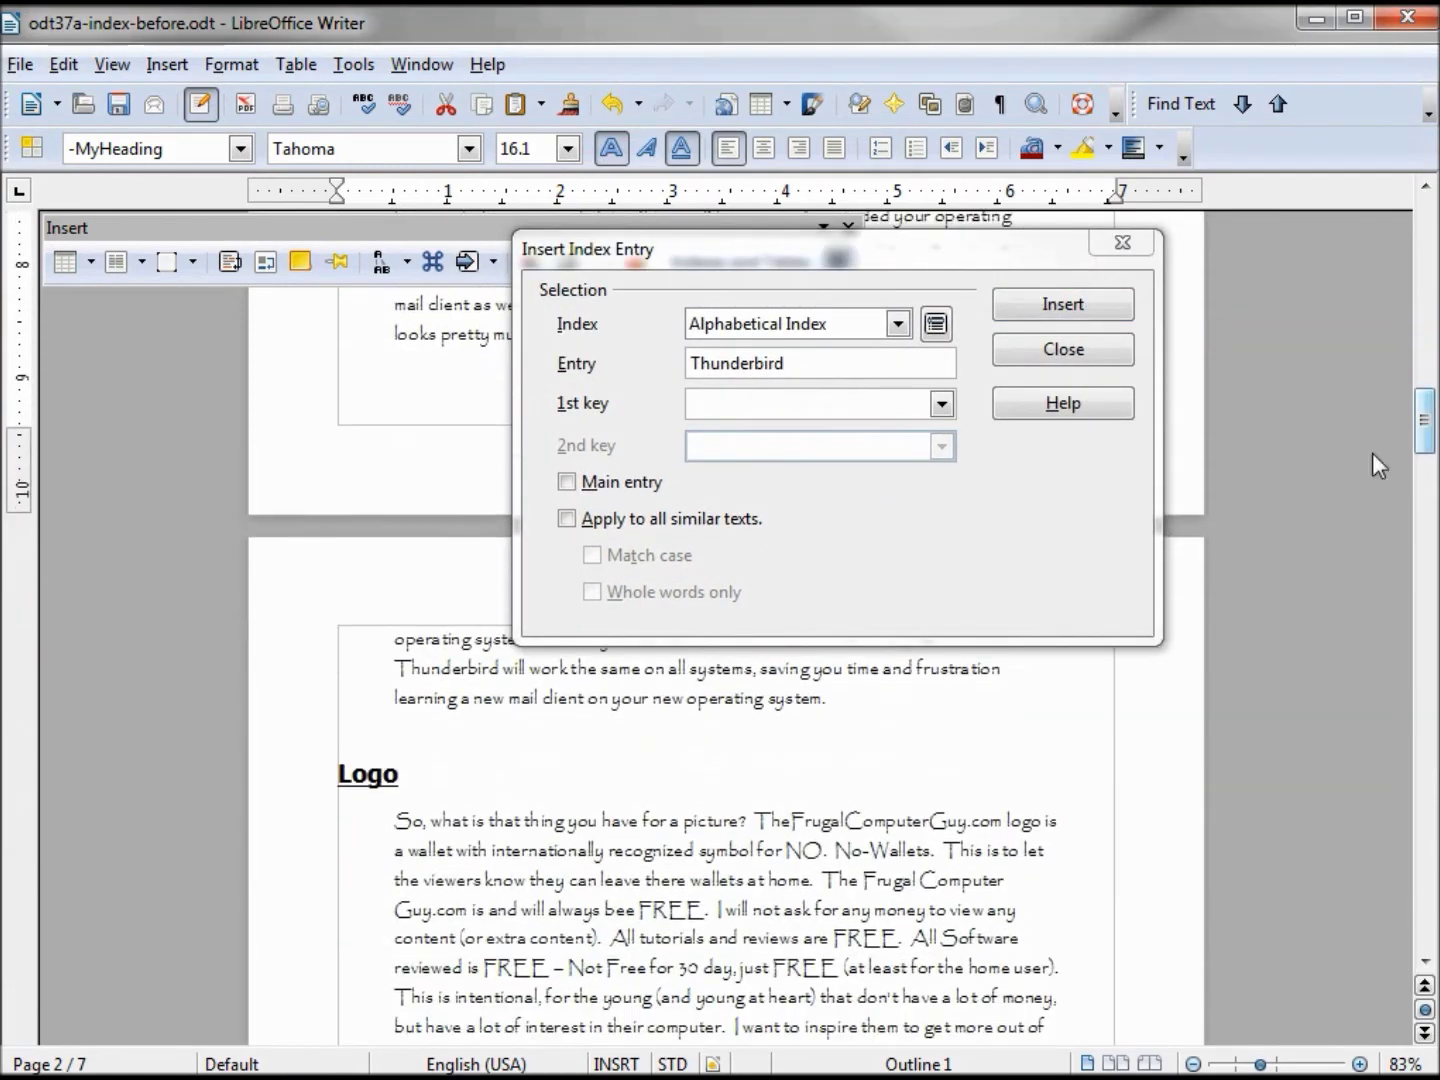
drag(427, 786, 341, 775)
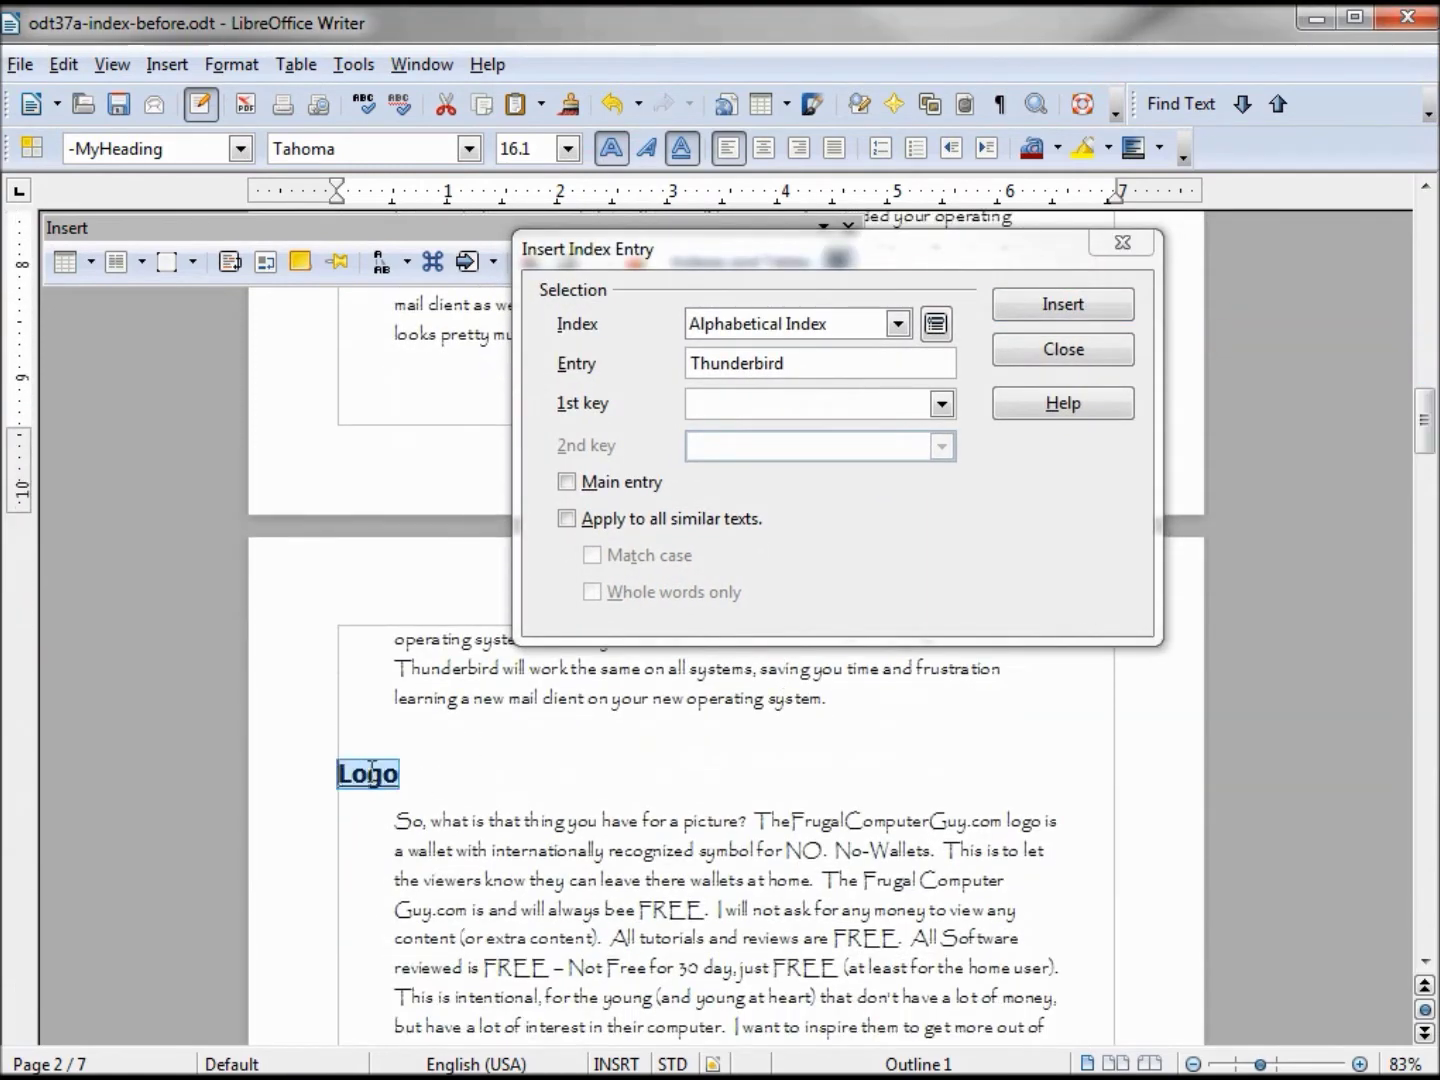
click(1073, 316)
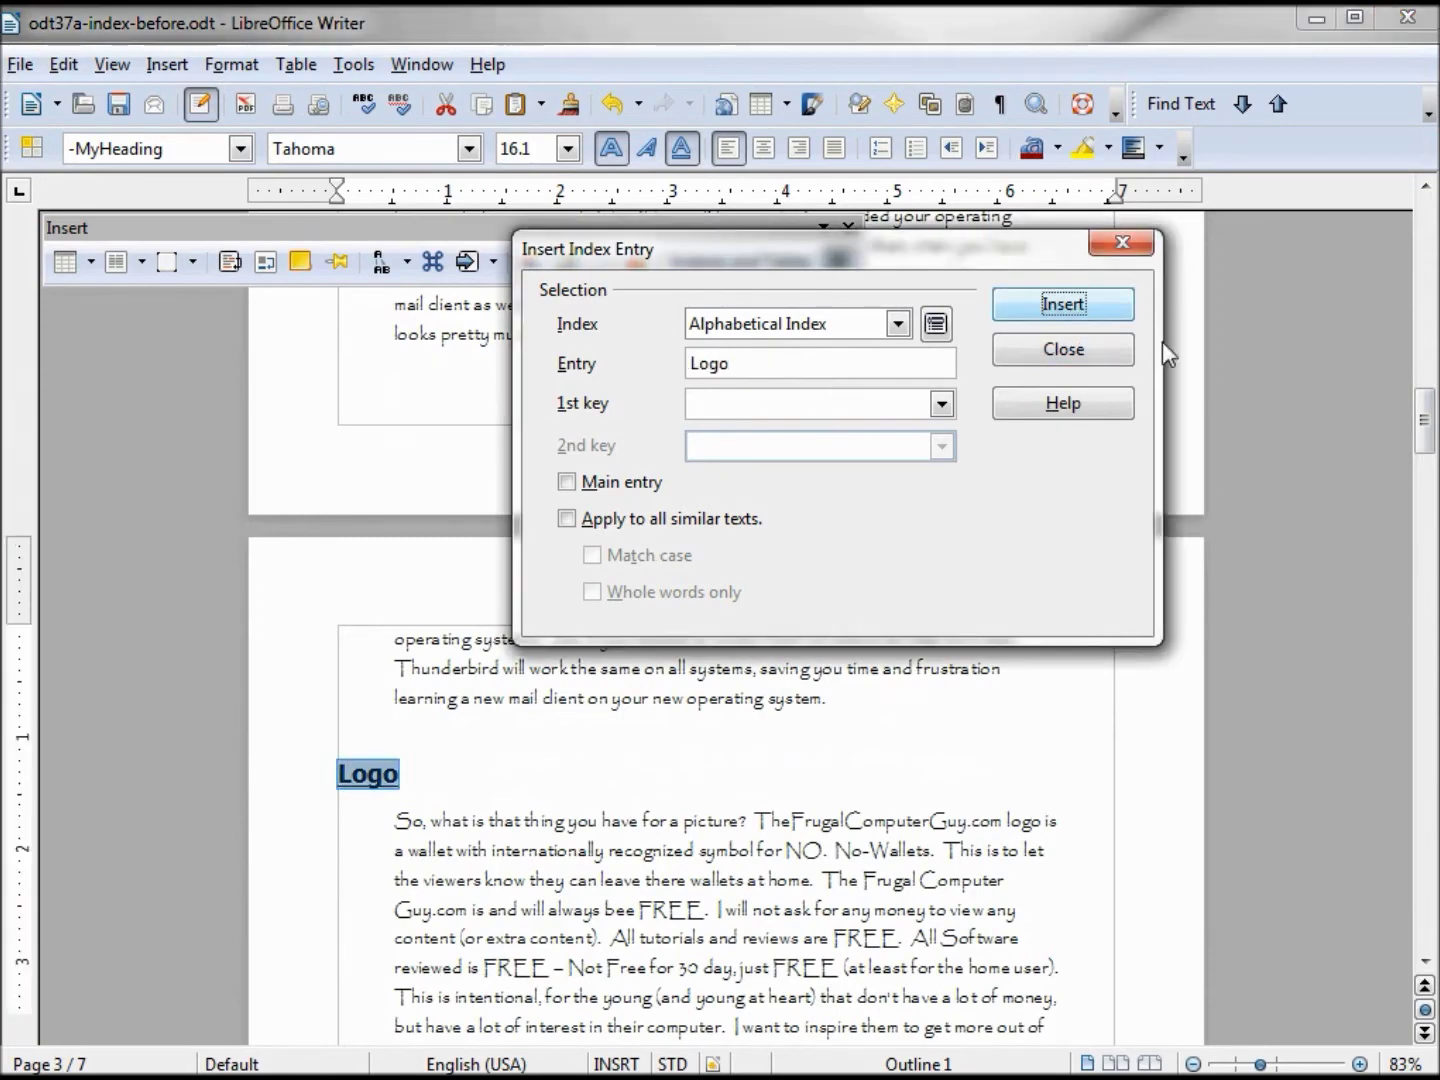
mouse_move(1424, 418)
mouse_down()
mouse_move(1430, 472)
mouse_move(1430, 450)
mouse_up()
drag(660, 793, 337, 782)
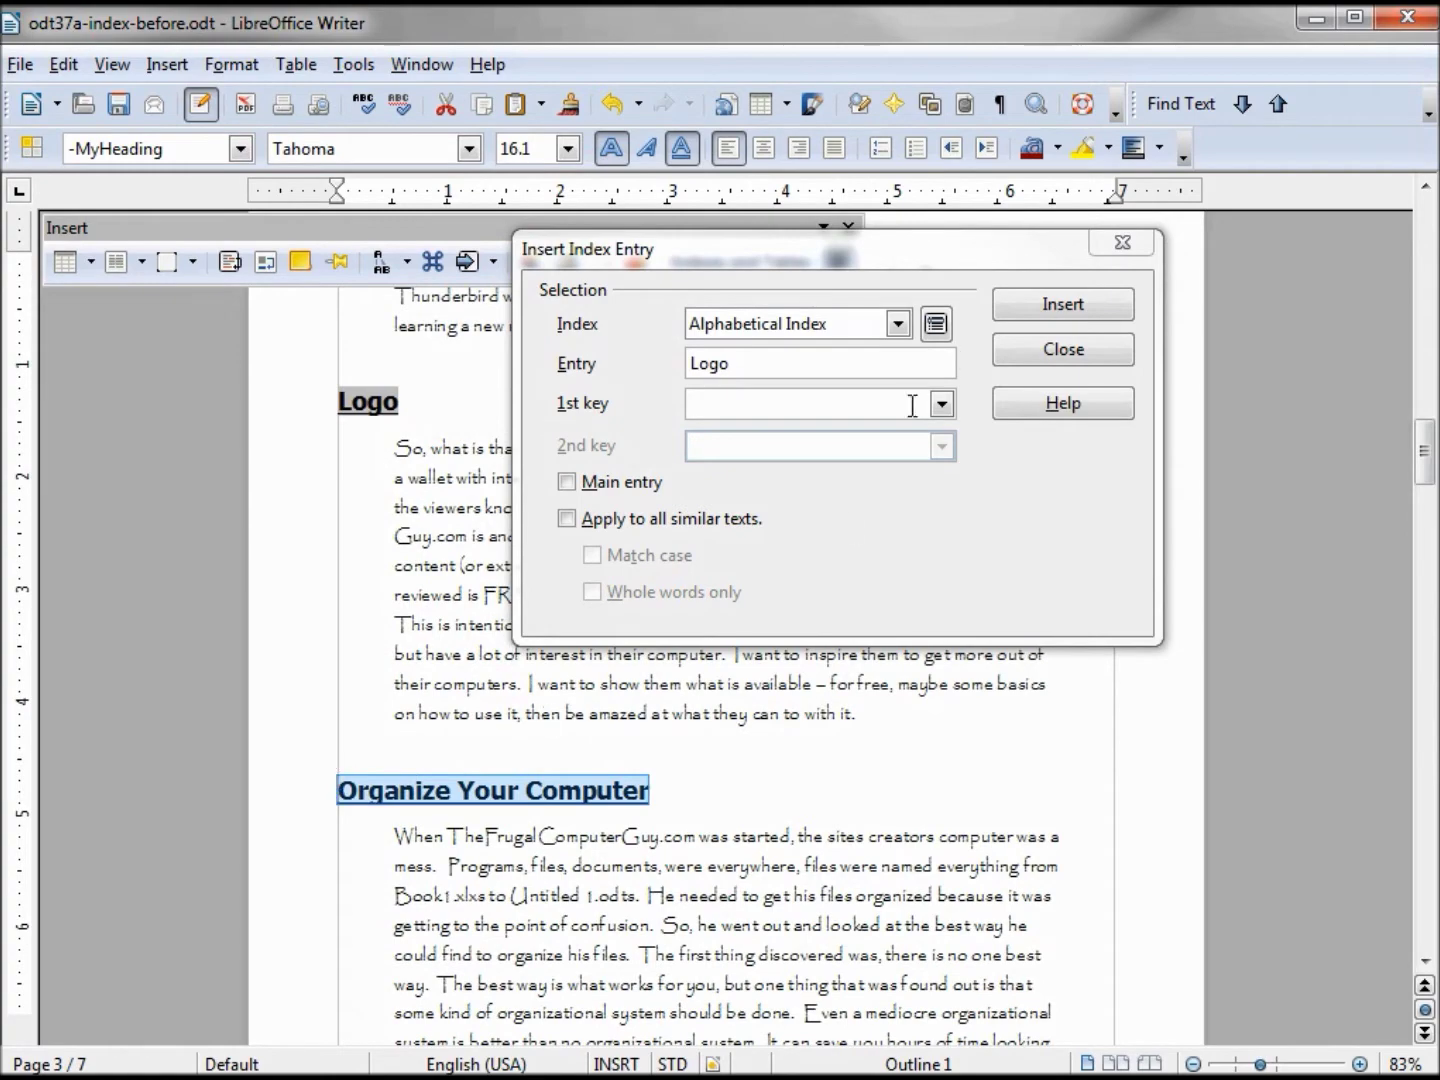
click(1058, 312)
Mark the Backing up your computer, Encrypting Data and Paint.Net headings as index entries
drag(1424, 452, 1430, 524)
drag(672, 760, 340, 745)
click(1035, 302)
drag(1424, 562, 1432, 675)
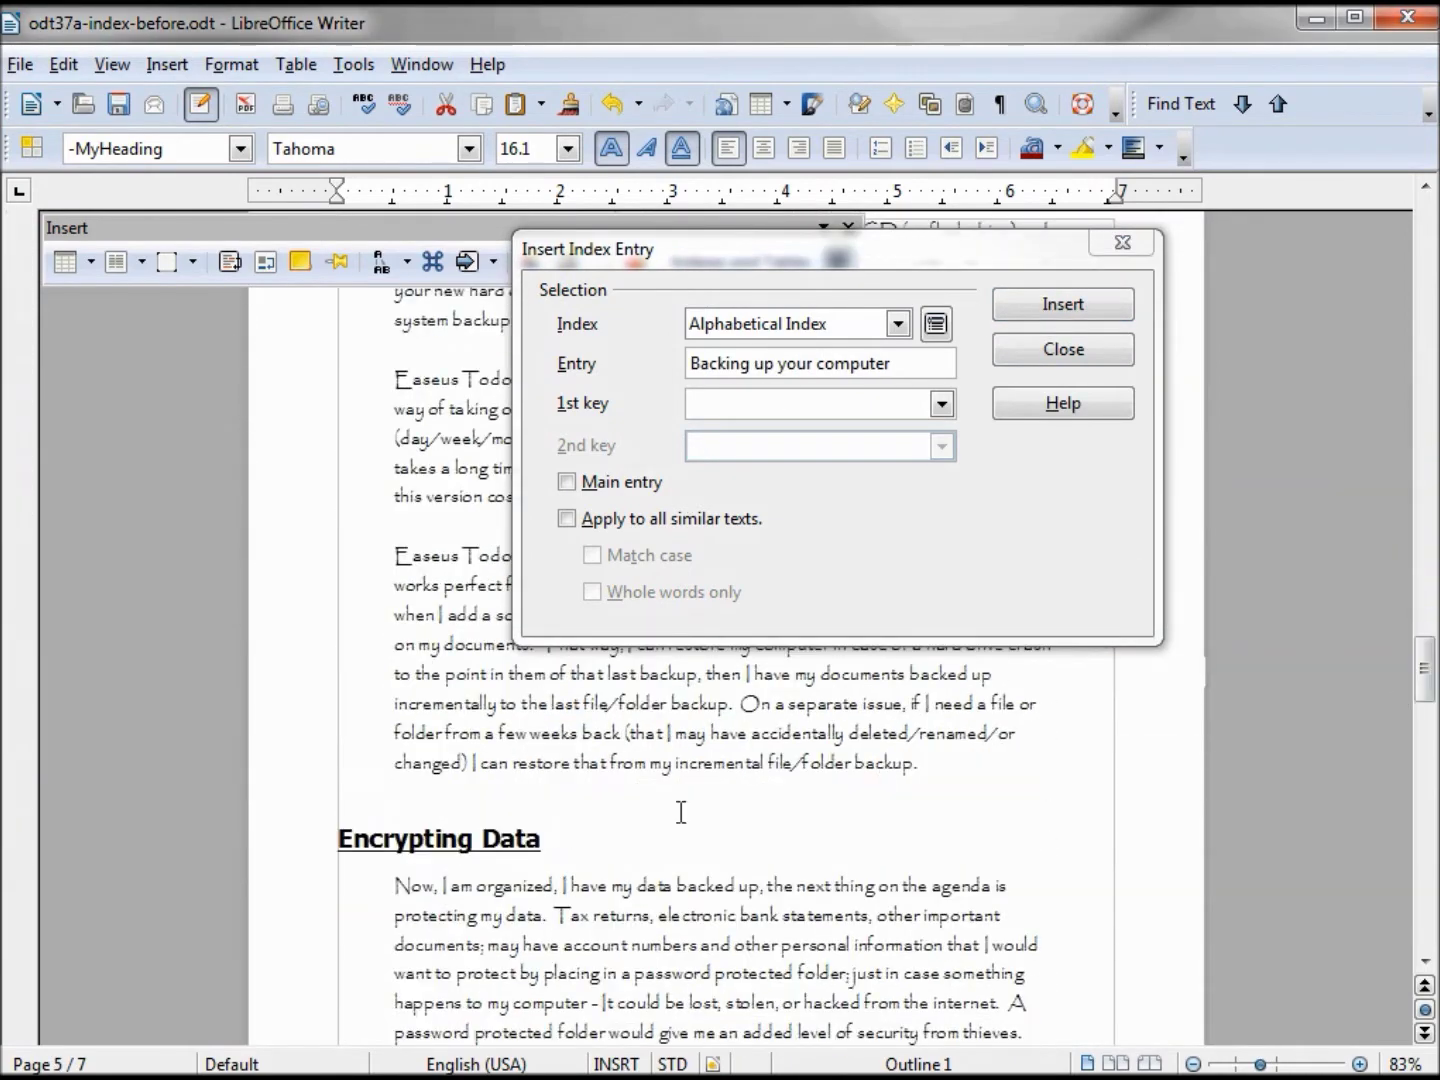
drag(583, 838, 337, 838)
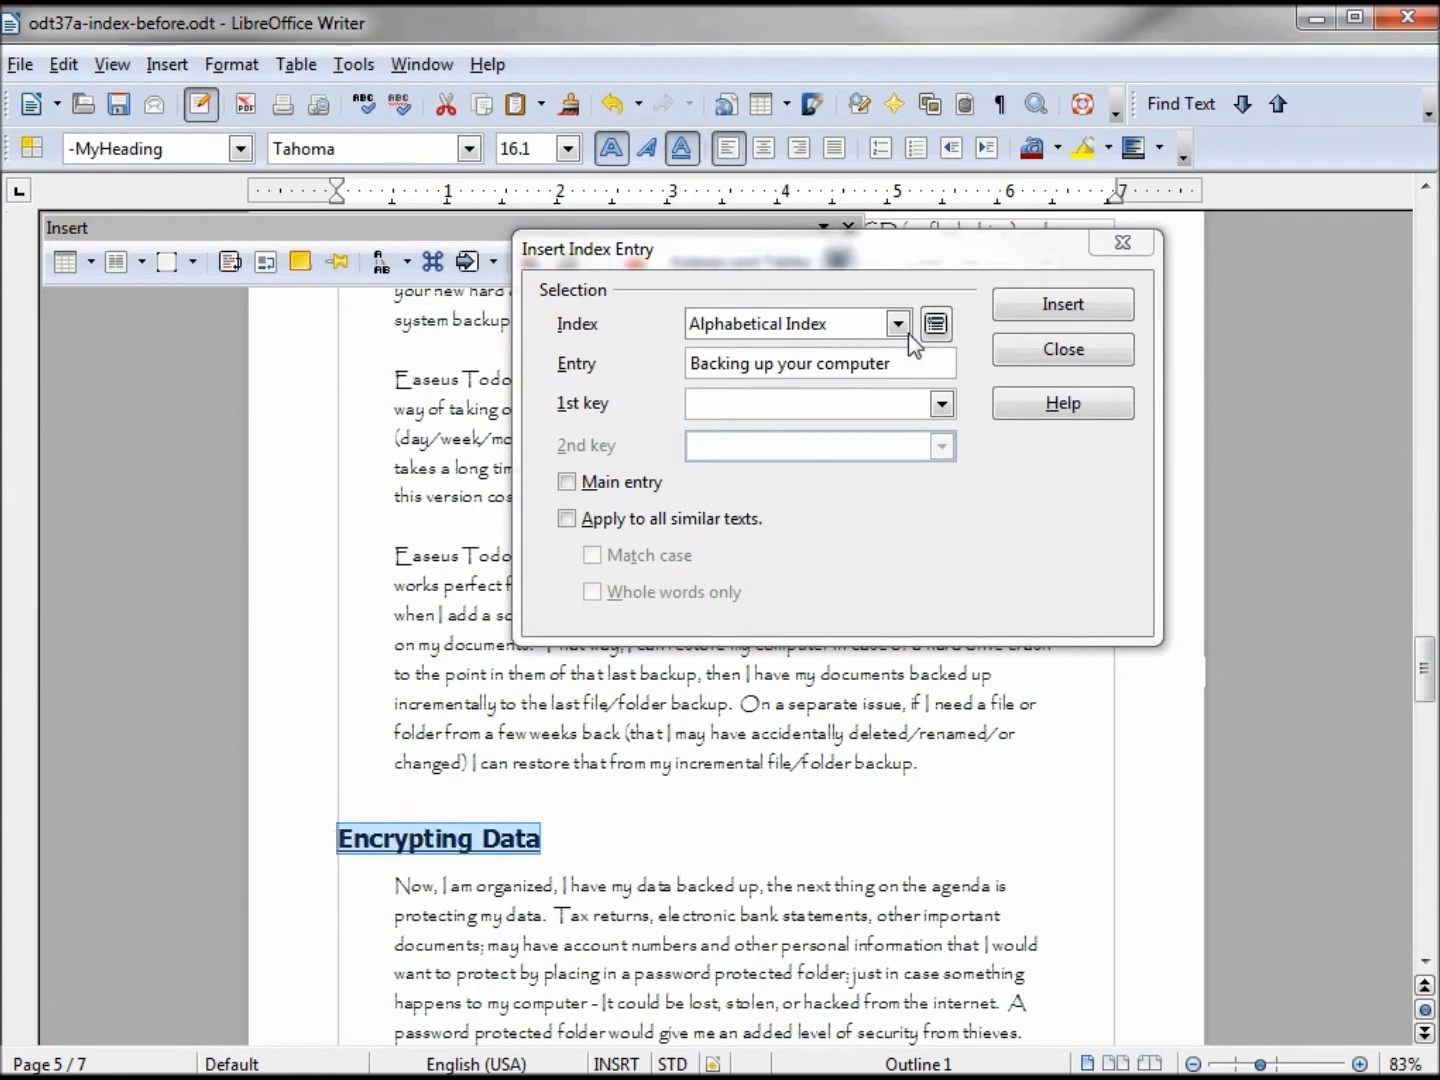
click(1040, 312)
drag(1425, 670, 1430, 745)
drag(460, 712, 342, 710)
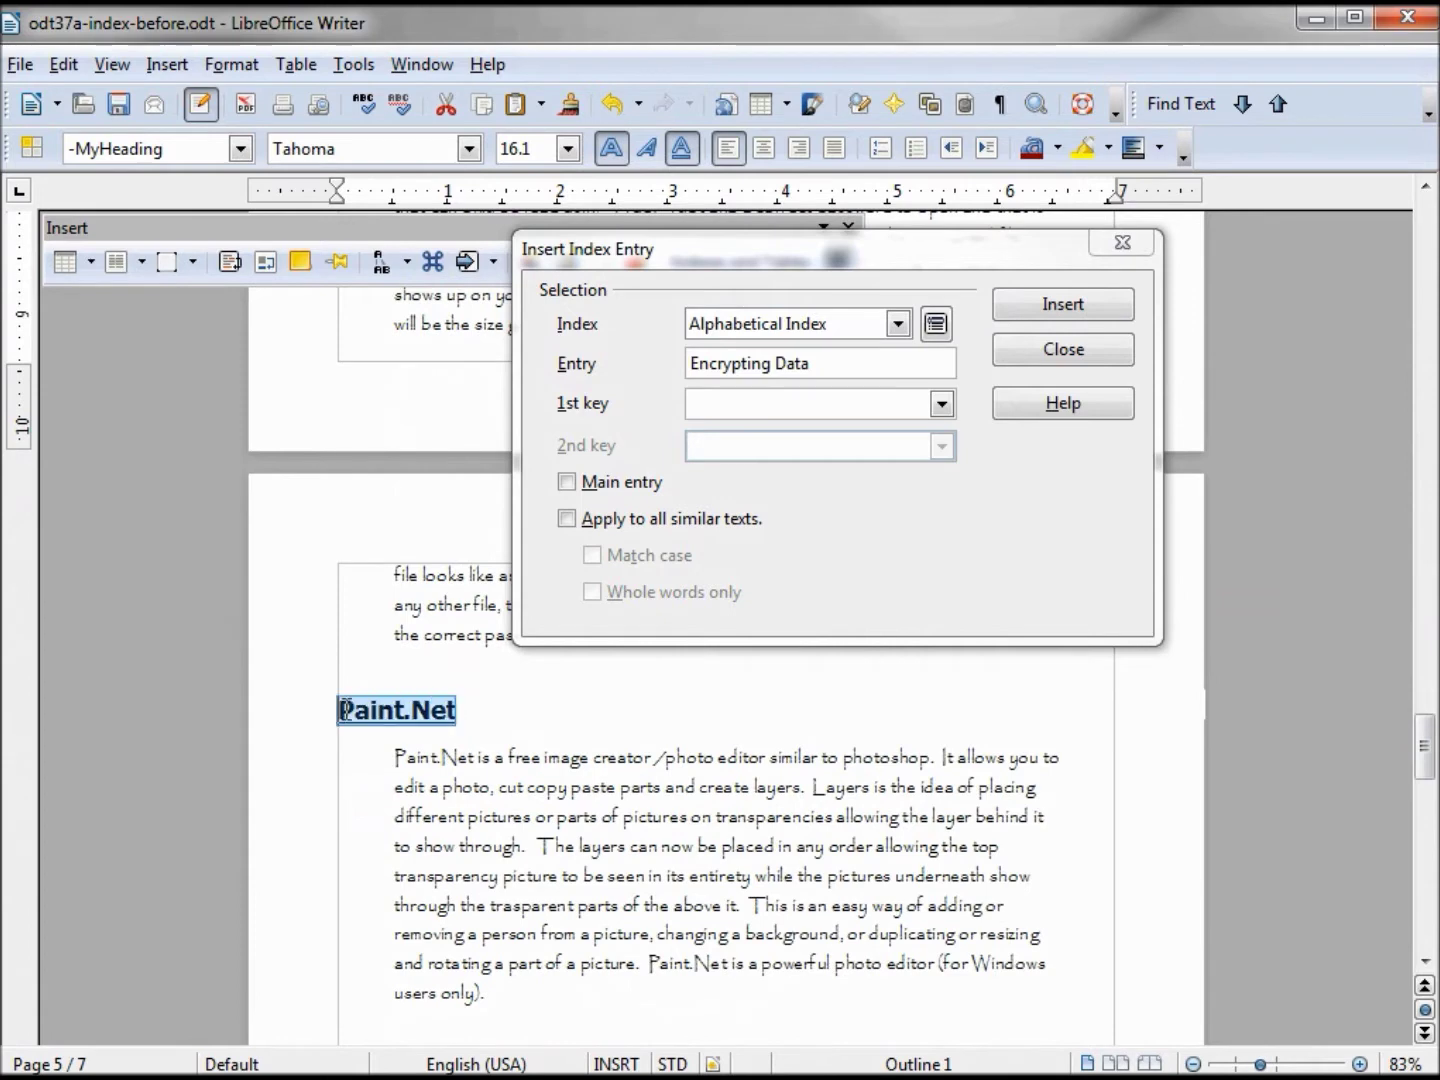
click(1029, 321)
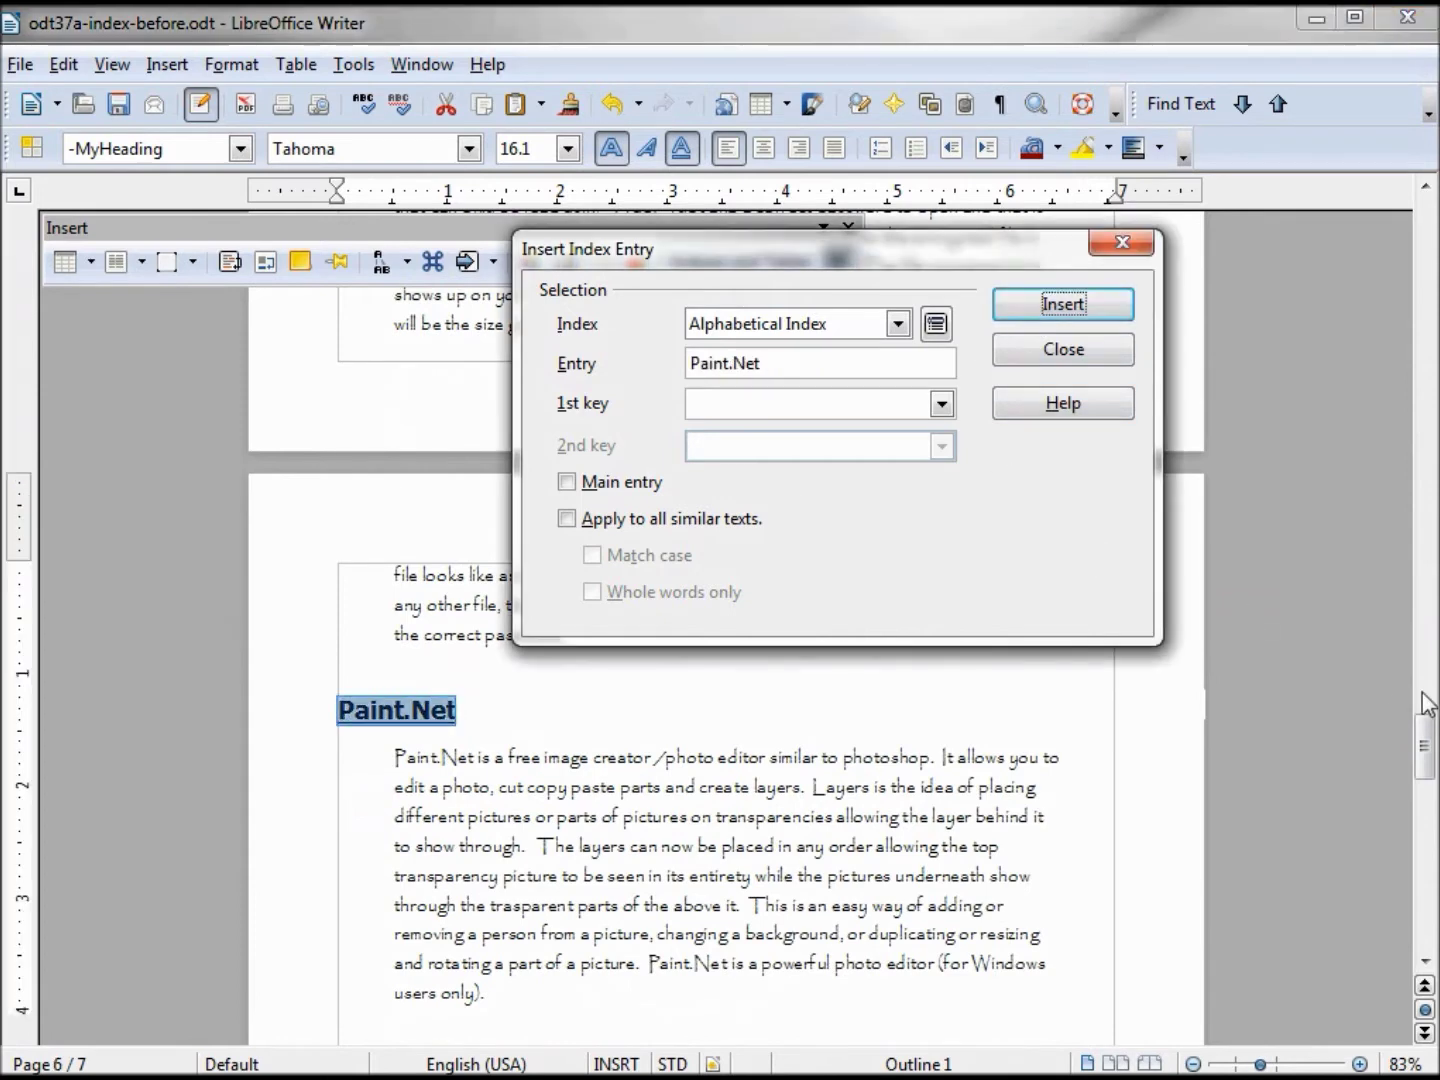
Mark LibreOffice and Summary as index entries, close the dialog, and place the cursor after the last sentence
drag(1427, 736, 1428, 772)
drag(478, 750, 328, 746)
click(1040, 310)
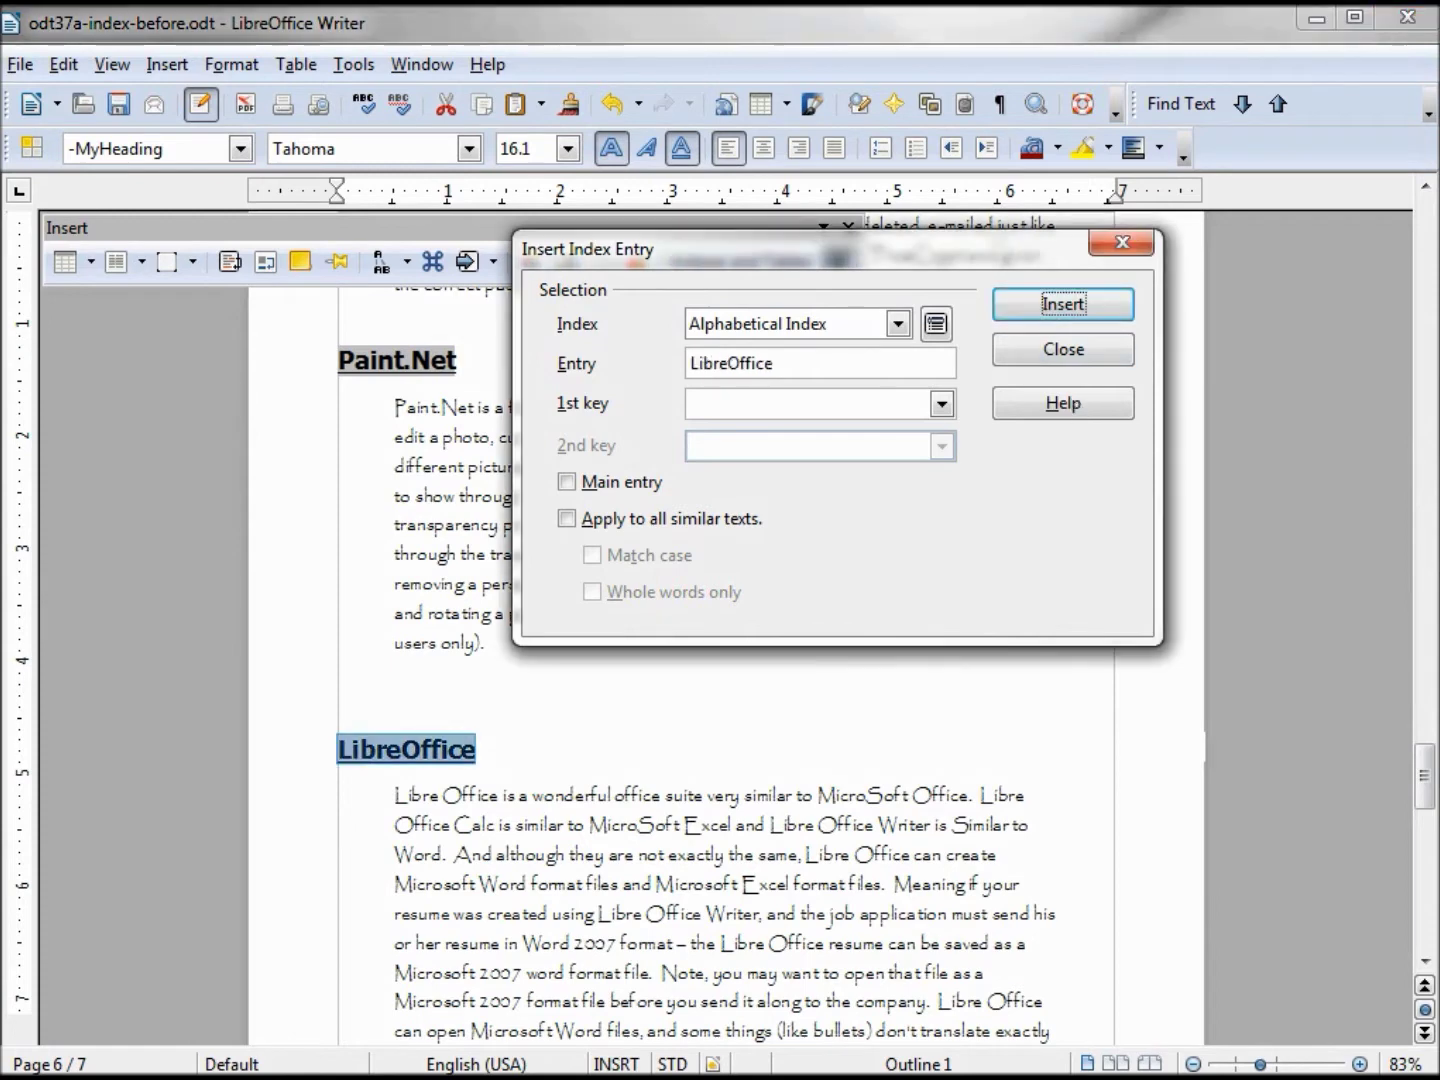
drag(1427, 797, 1427, 810)
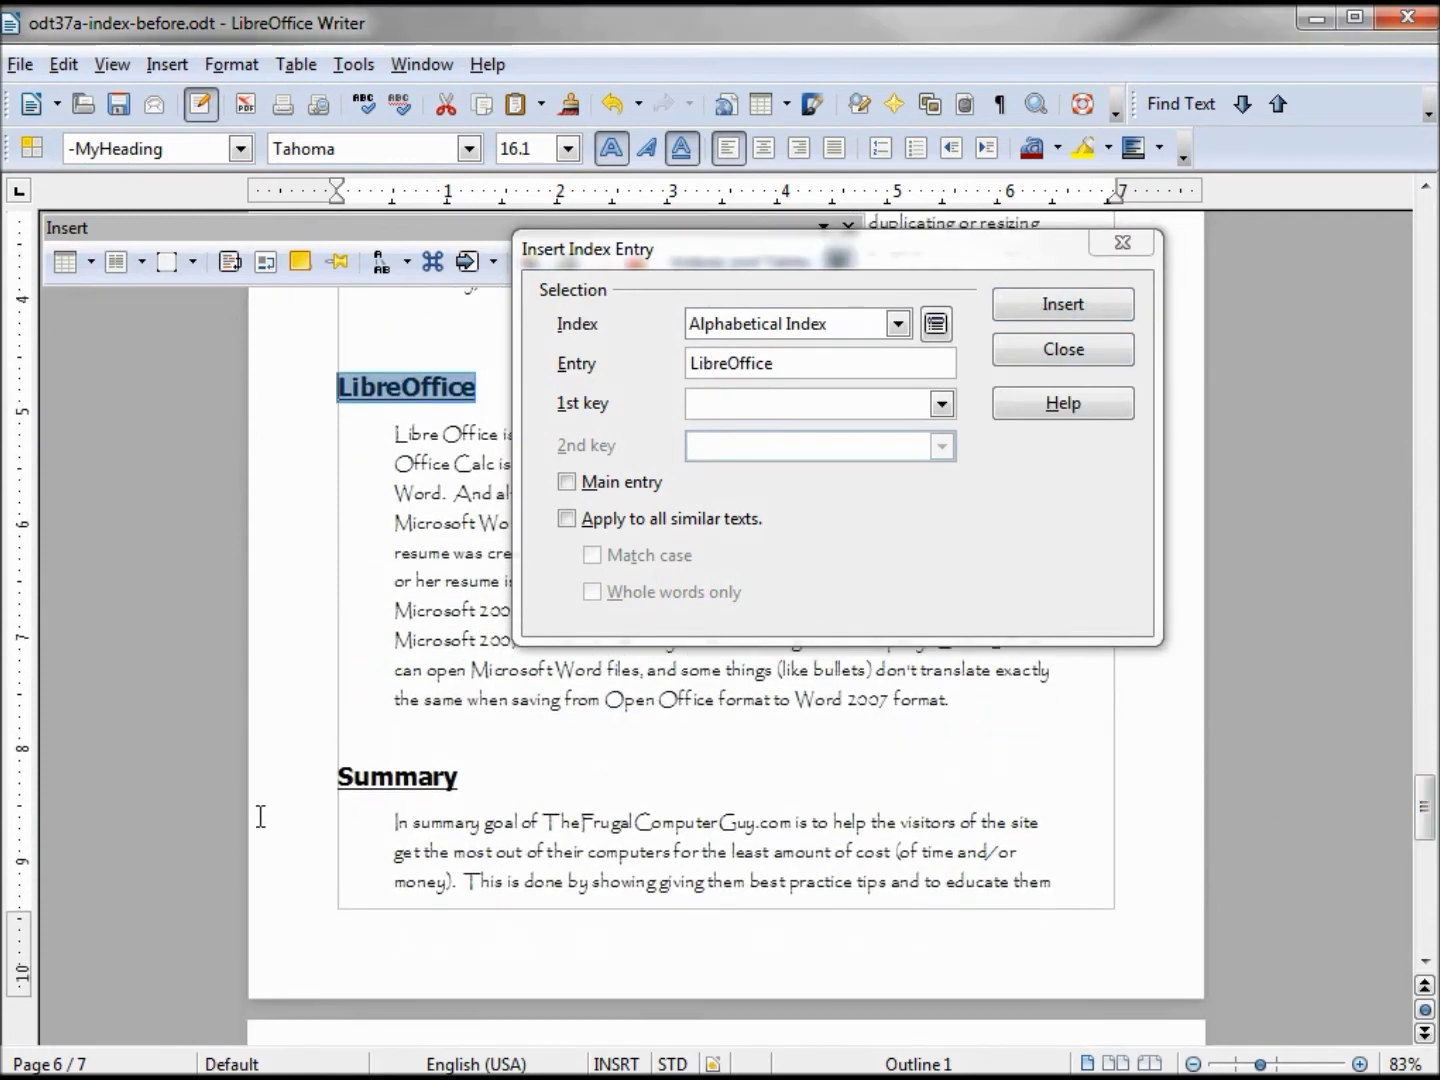
double_click(373, 776)
click(1072, 305)
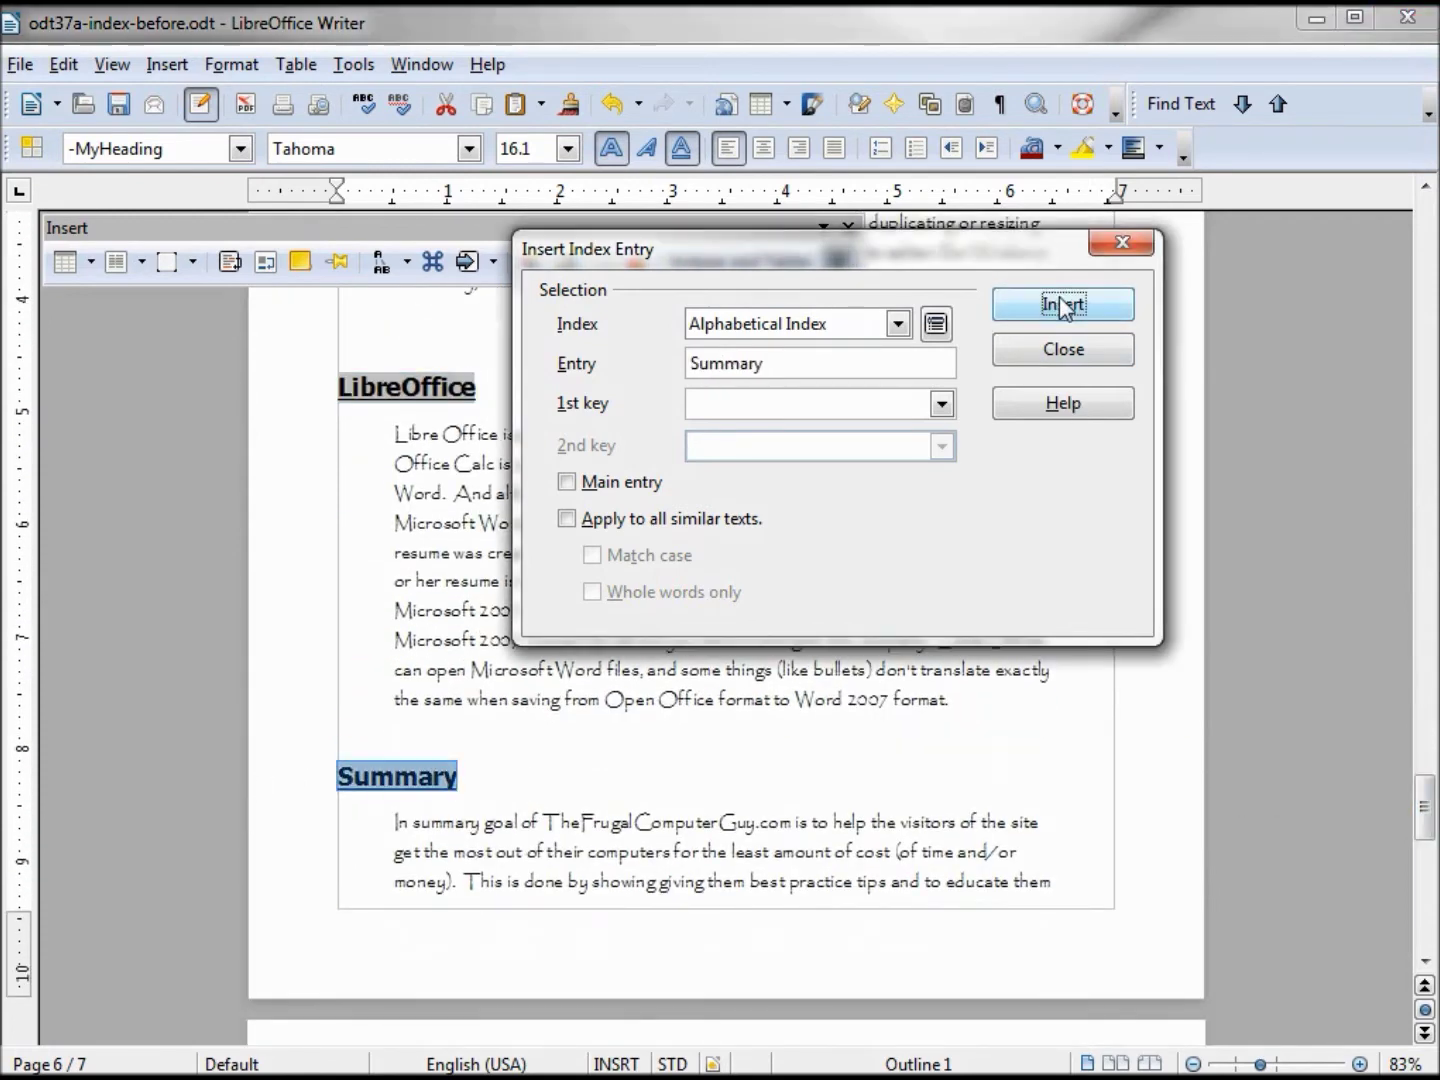
key(Escape)
drag(1427, 797, 1427, 852)
click(617, 771)
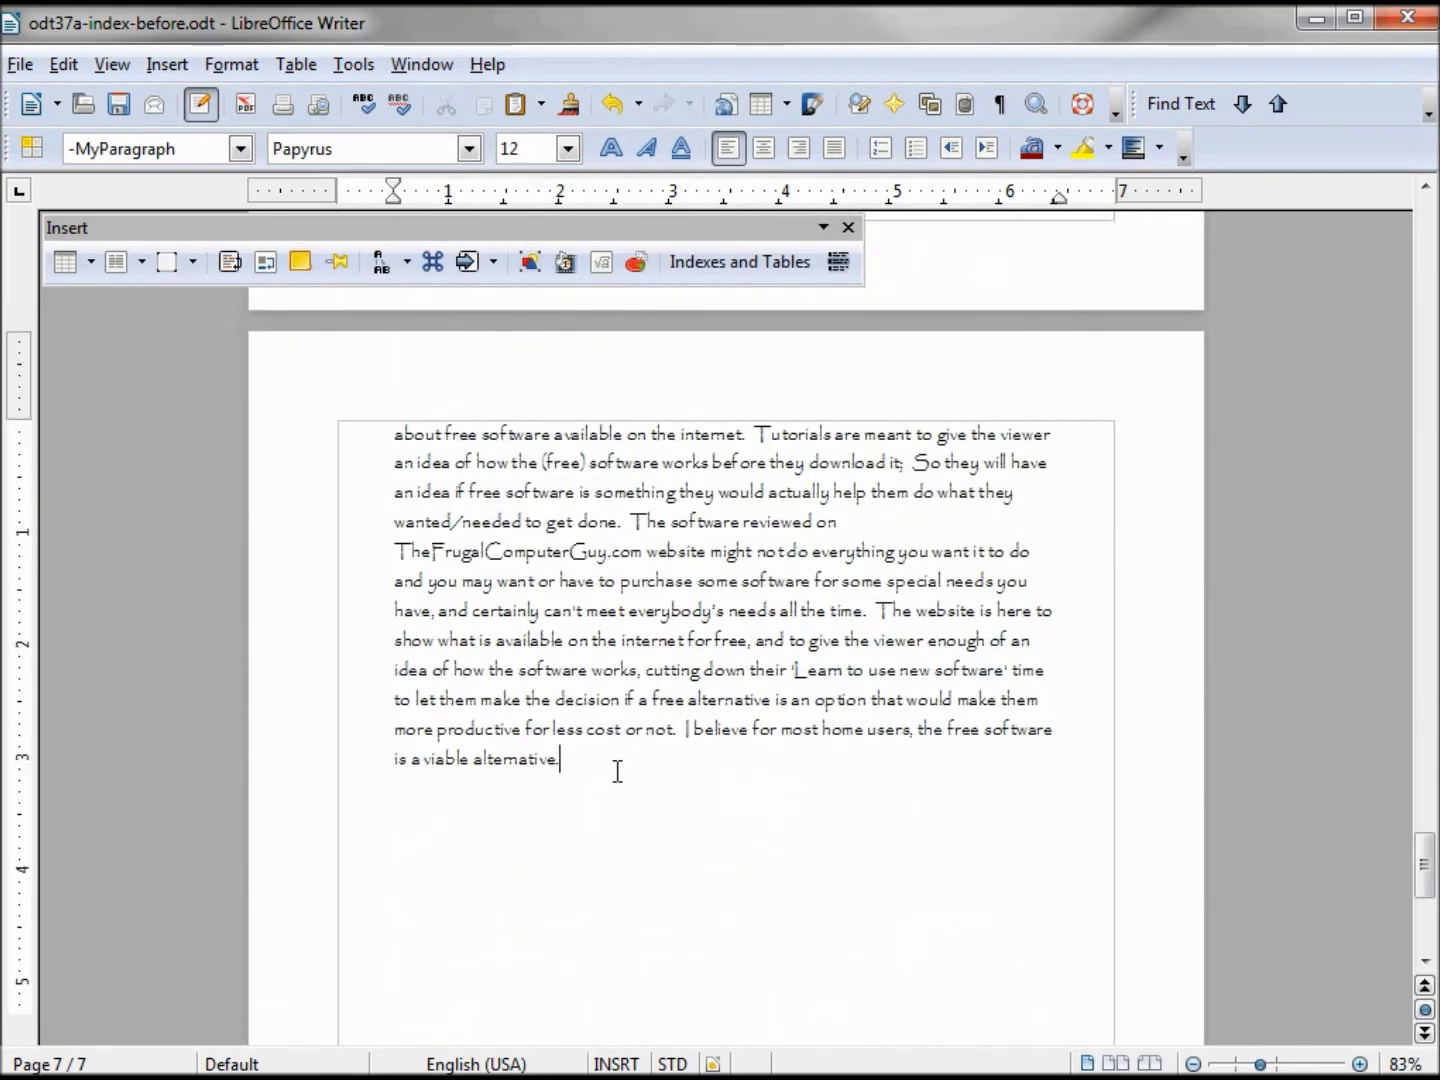
Insert a page break after the final sentence
click(180, 66)
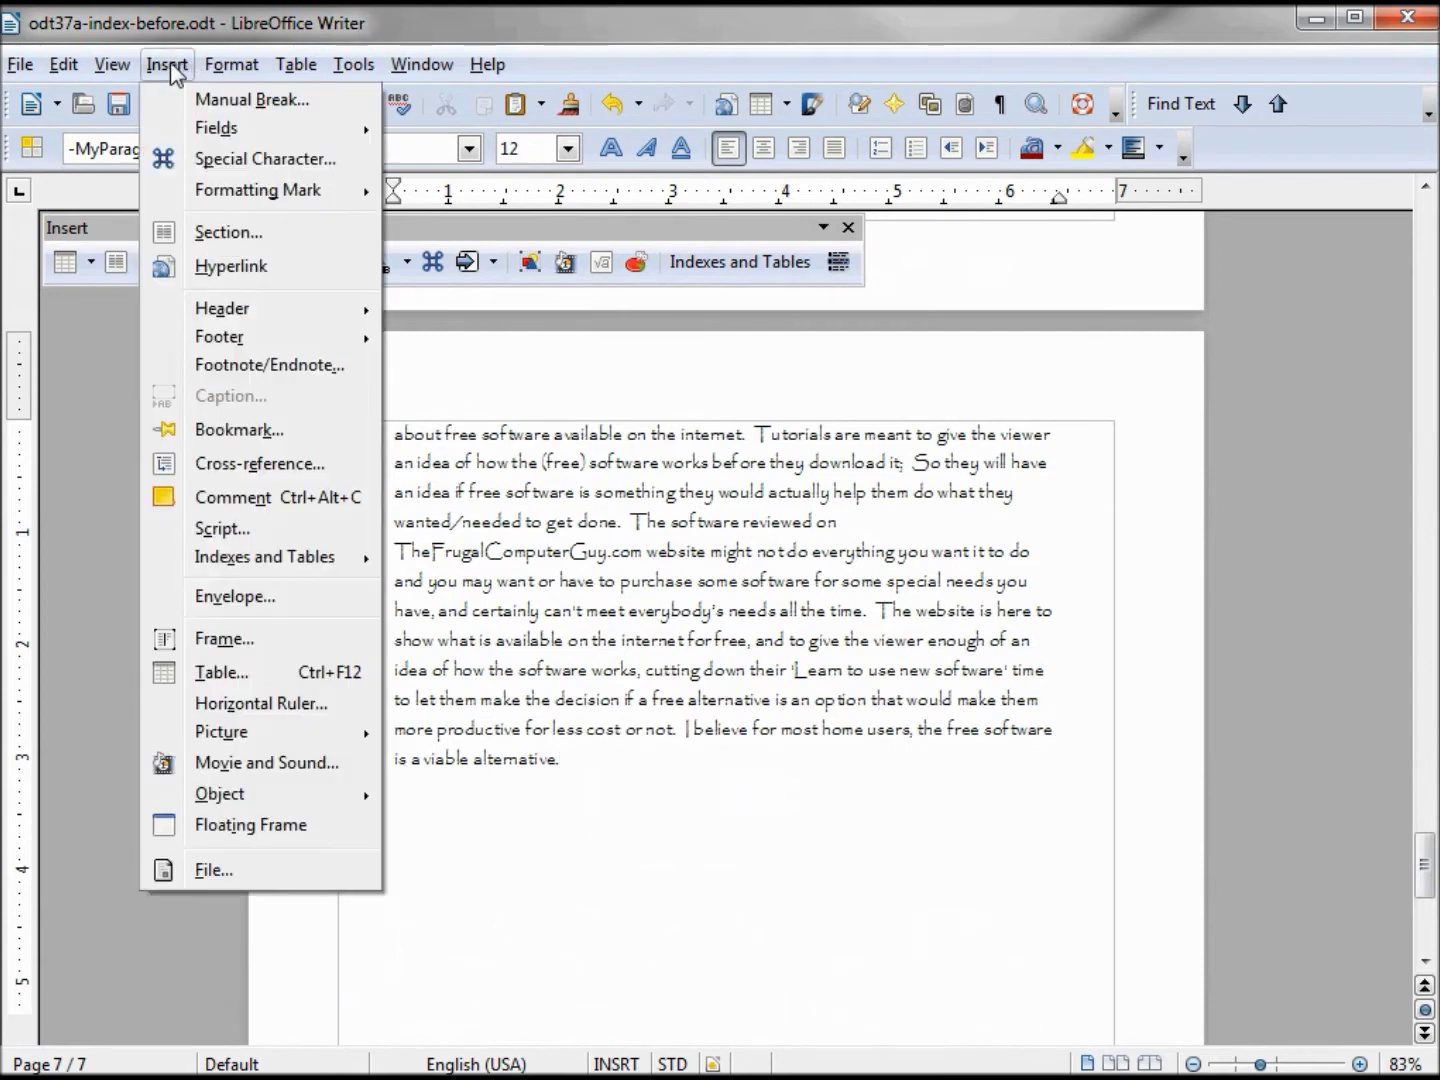
click(200, 100)
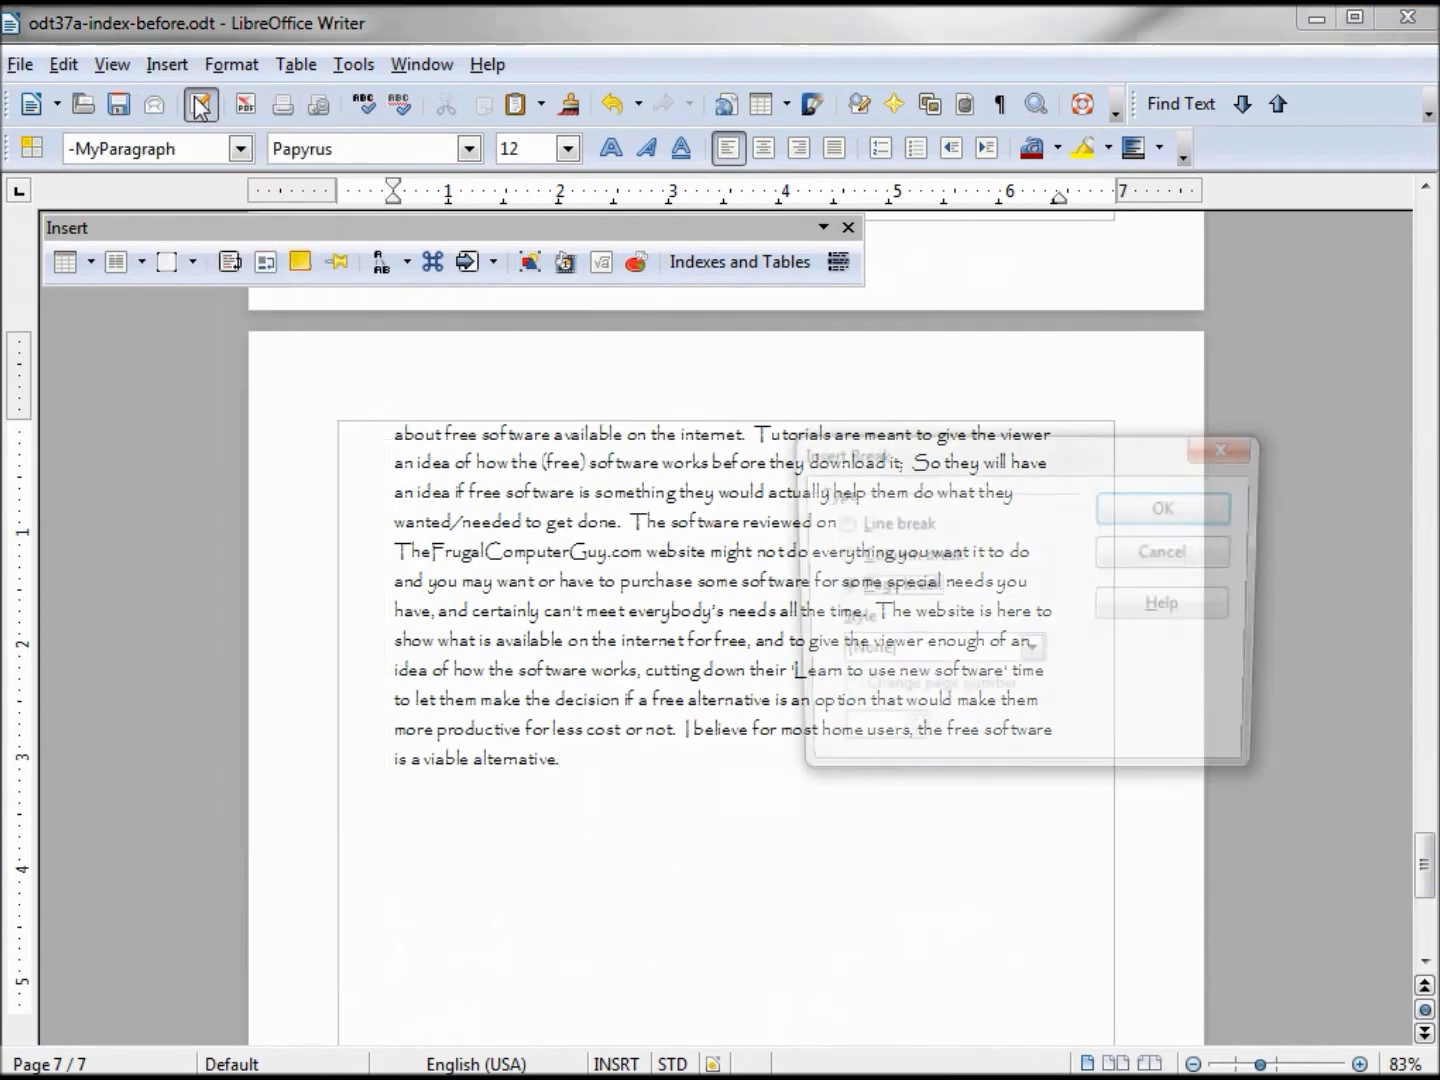
click(1151, 495)
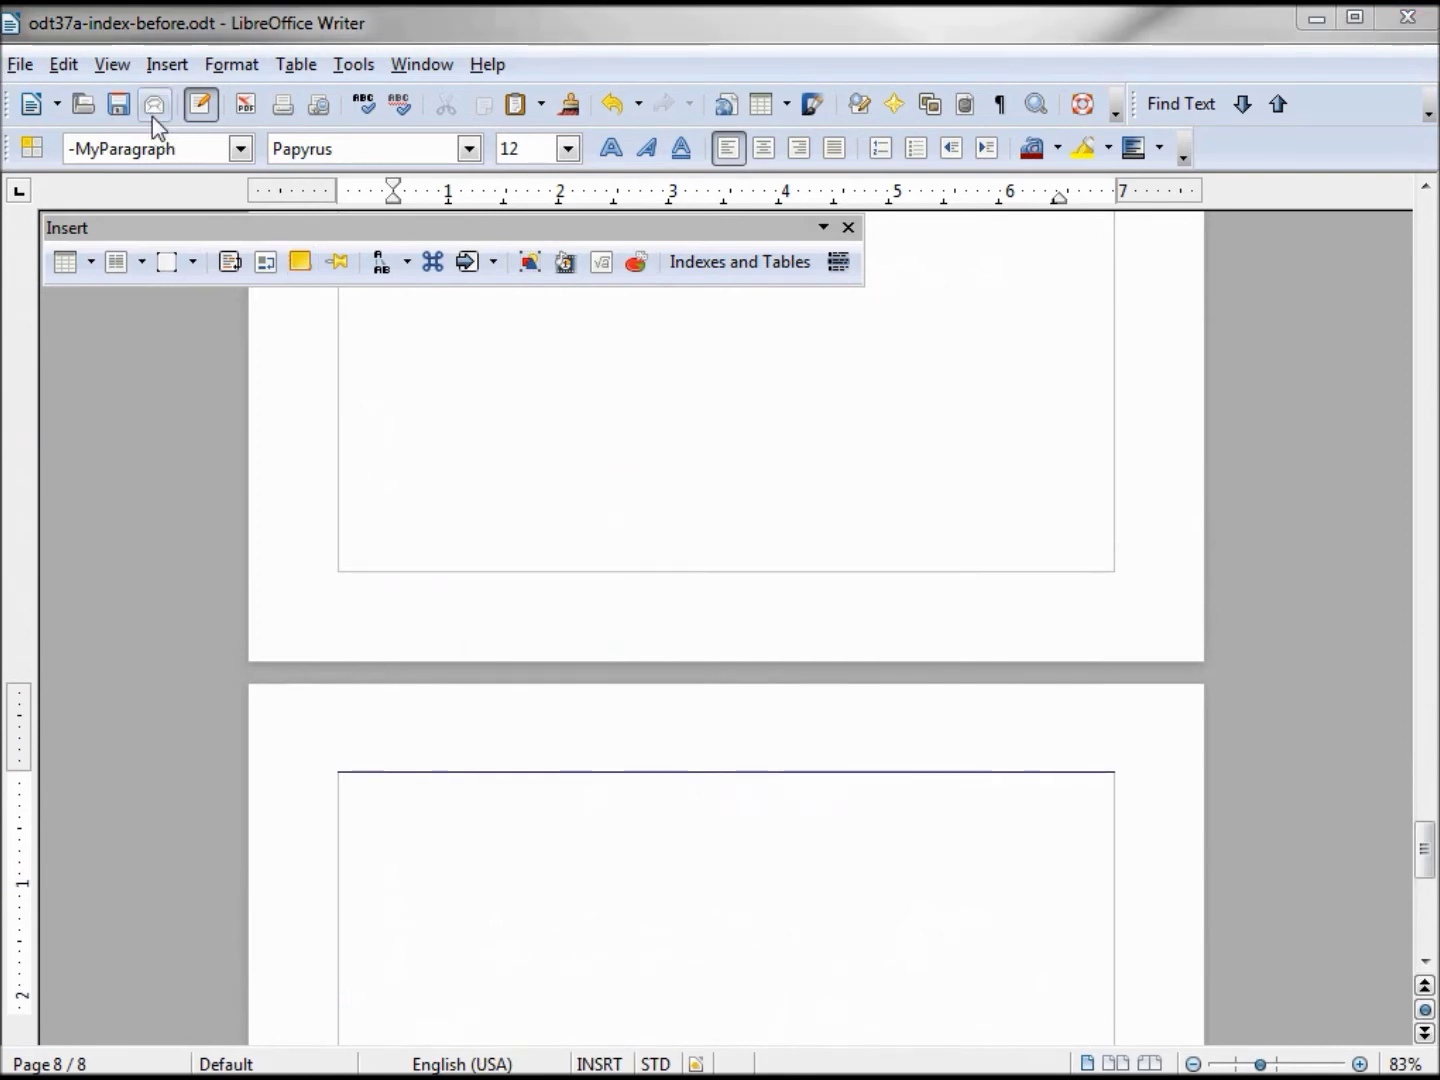
Insert an Alphabetical Index titled 'Index' on the new final page
click(169, 68)
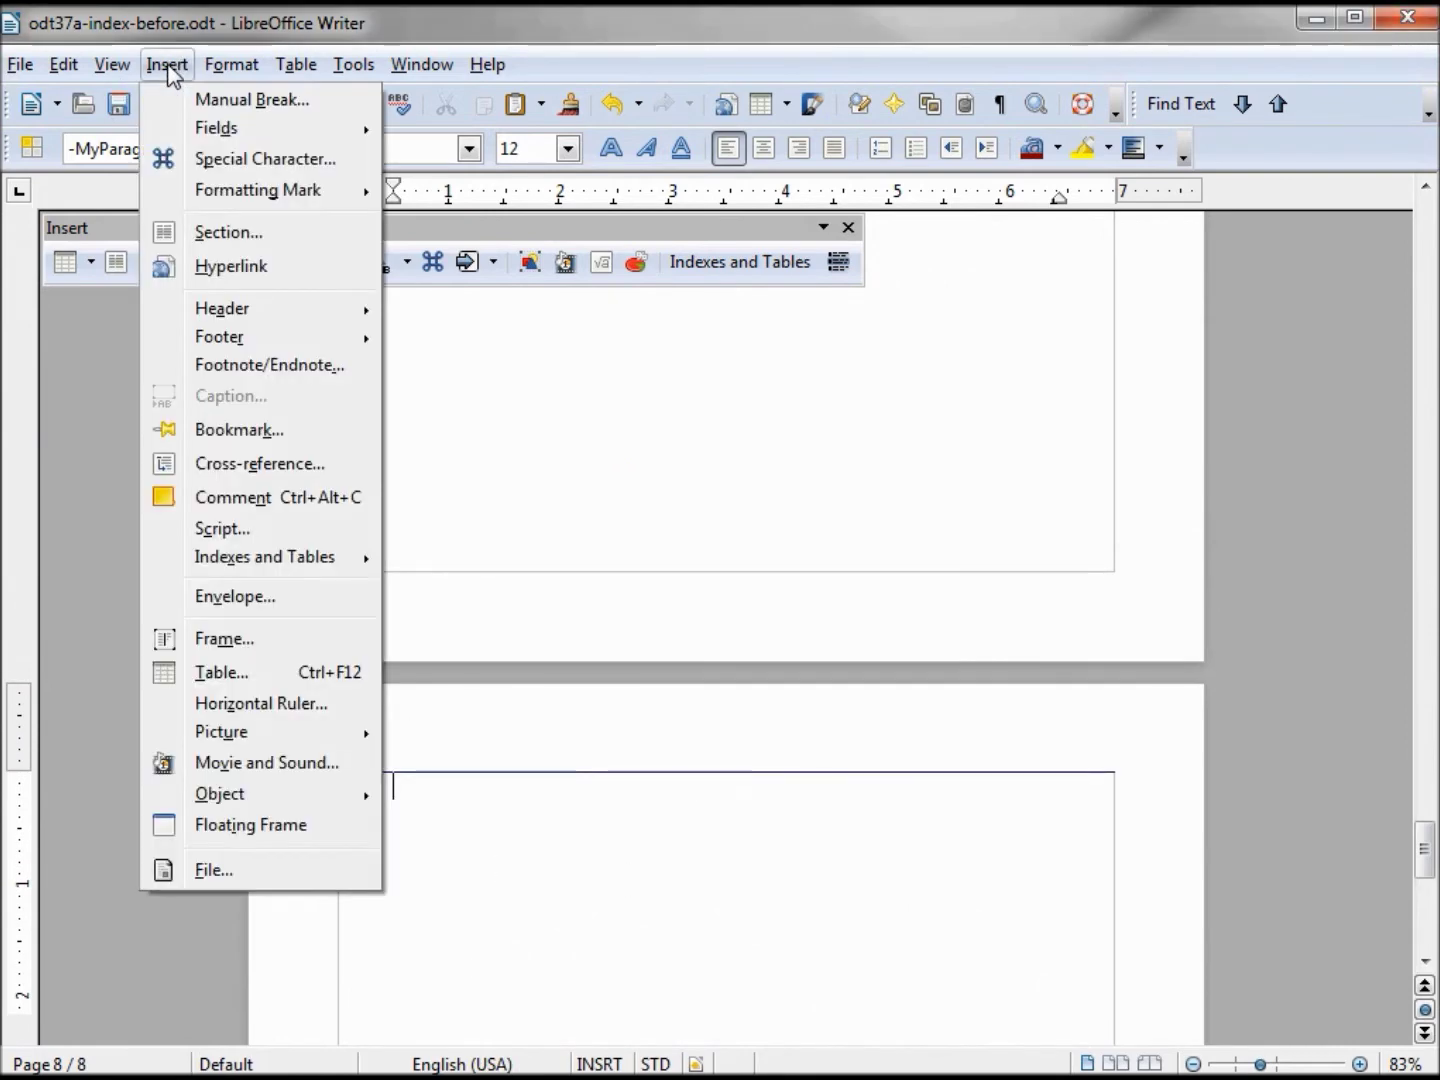
mouse_move(262, 557)
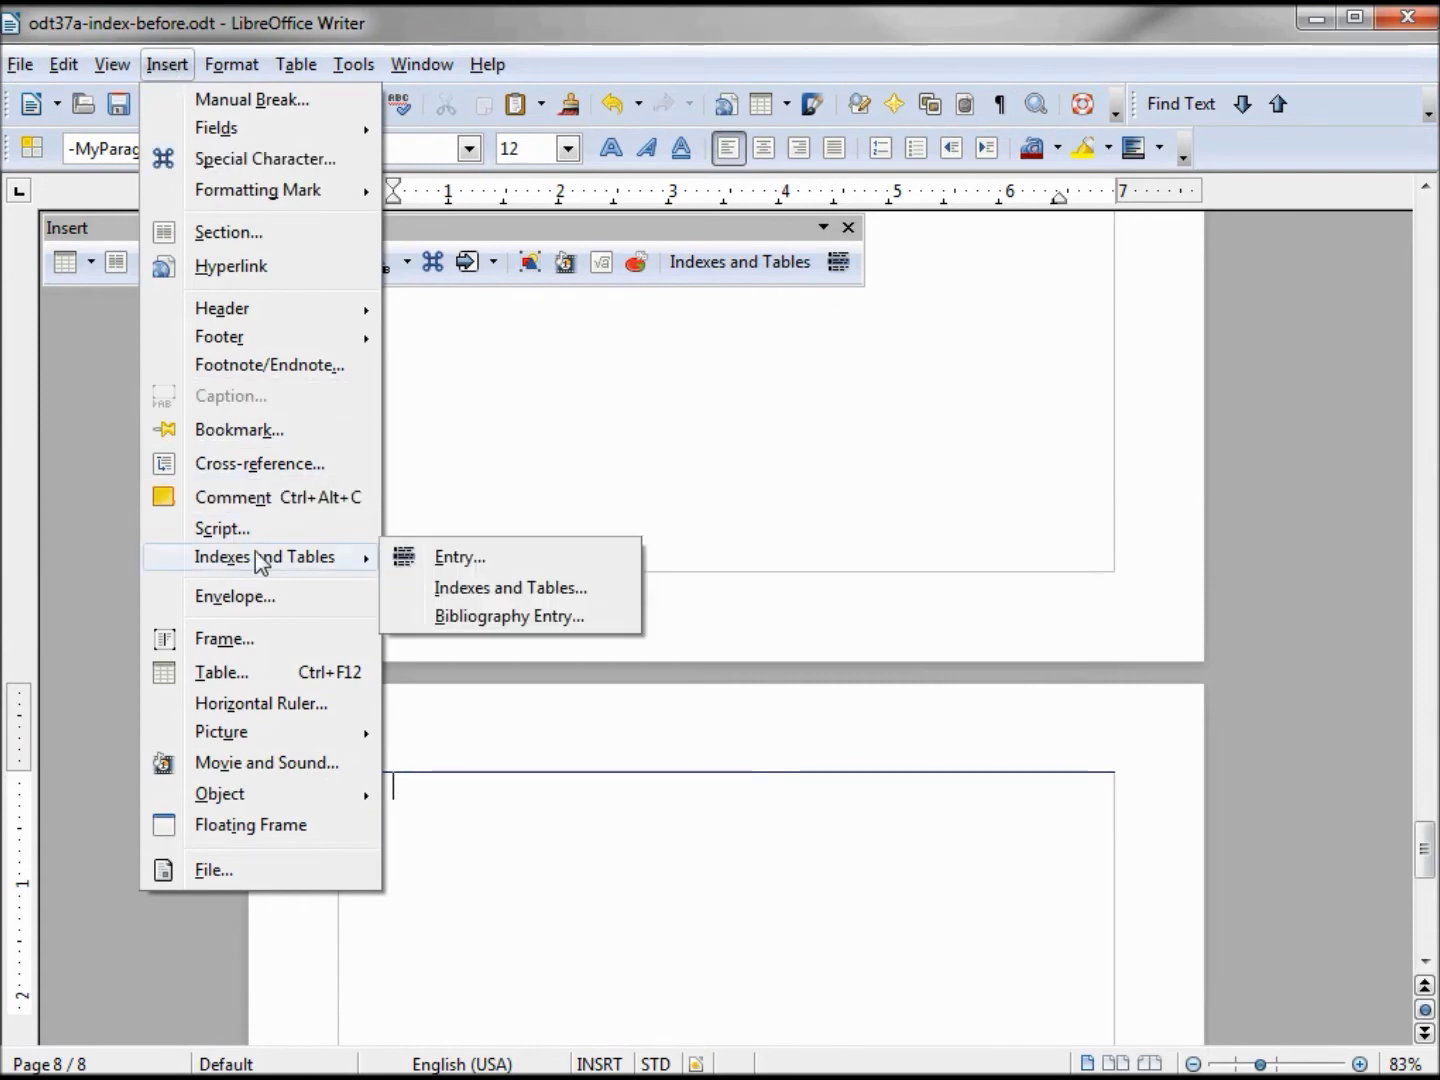
click(496, 588)
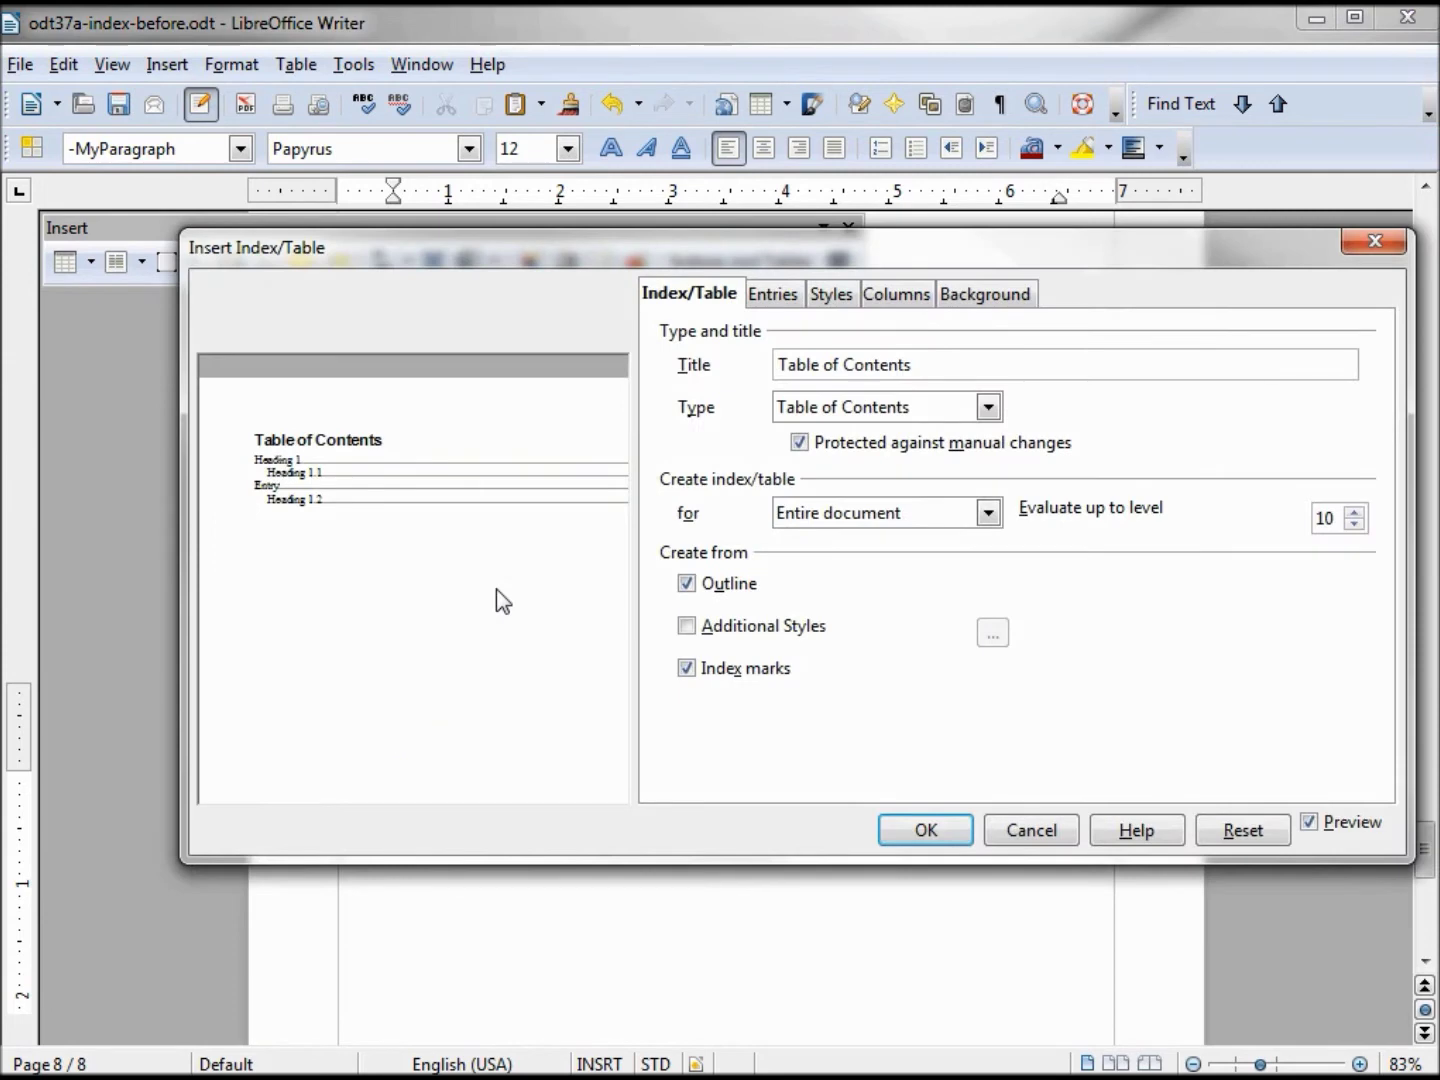
click(988, 407)
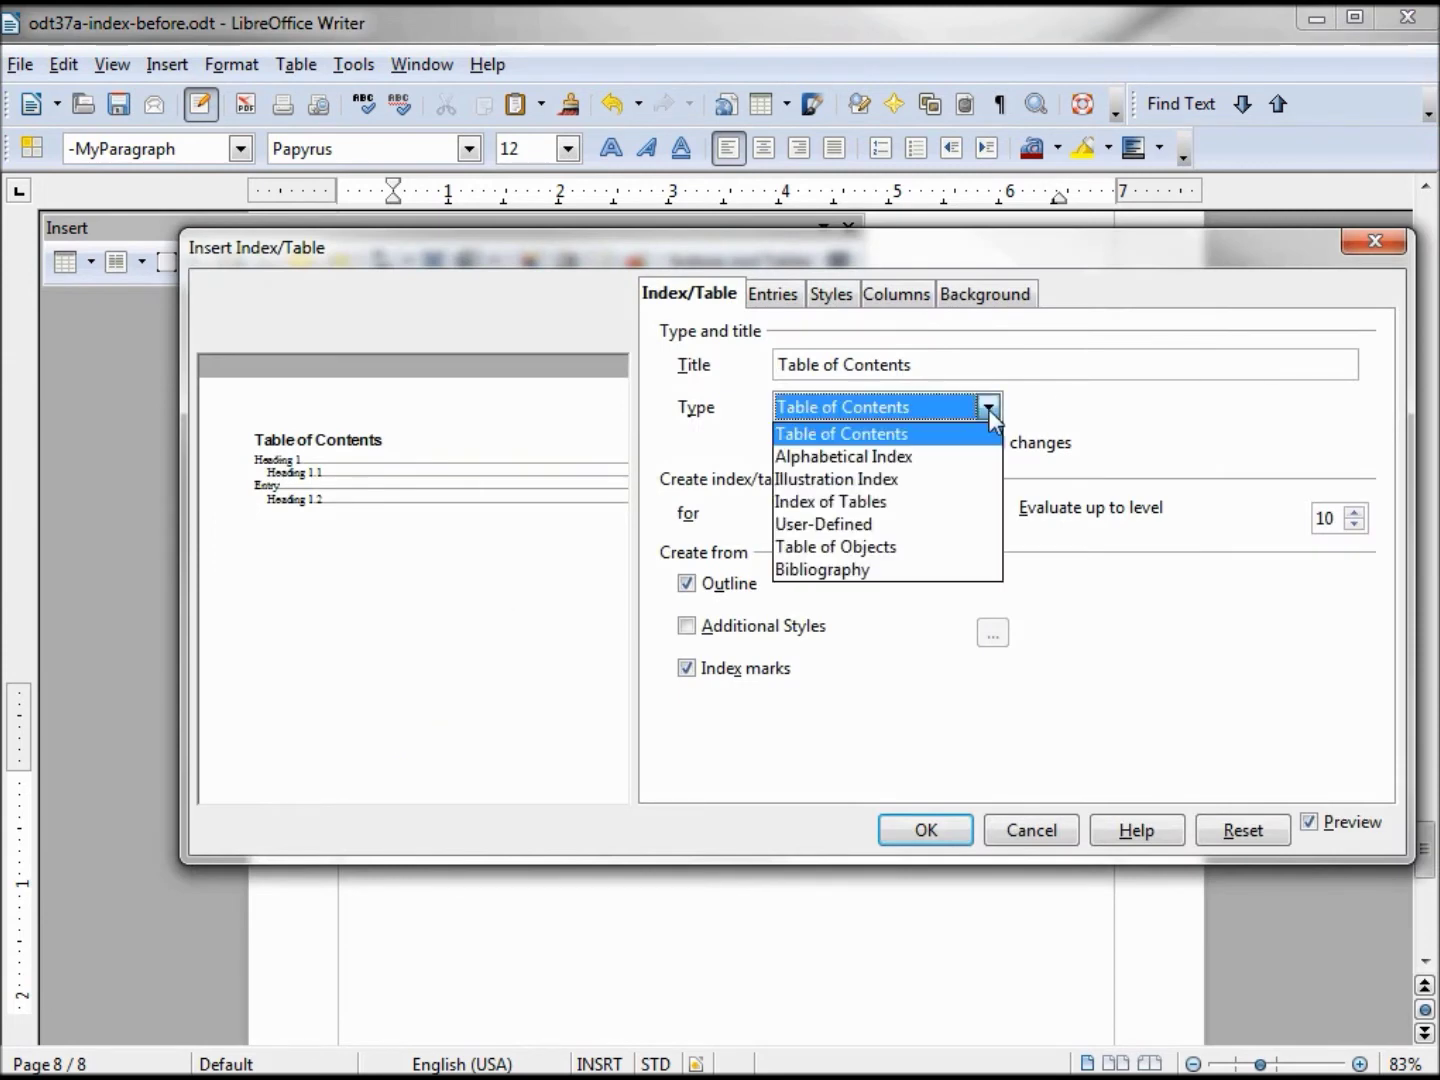
click(883, 457)
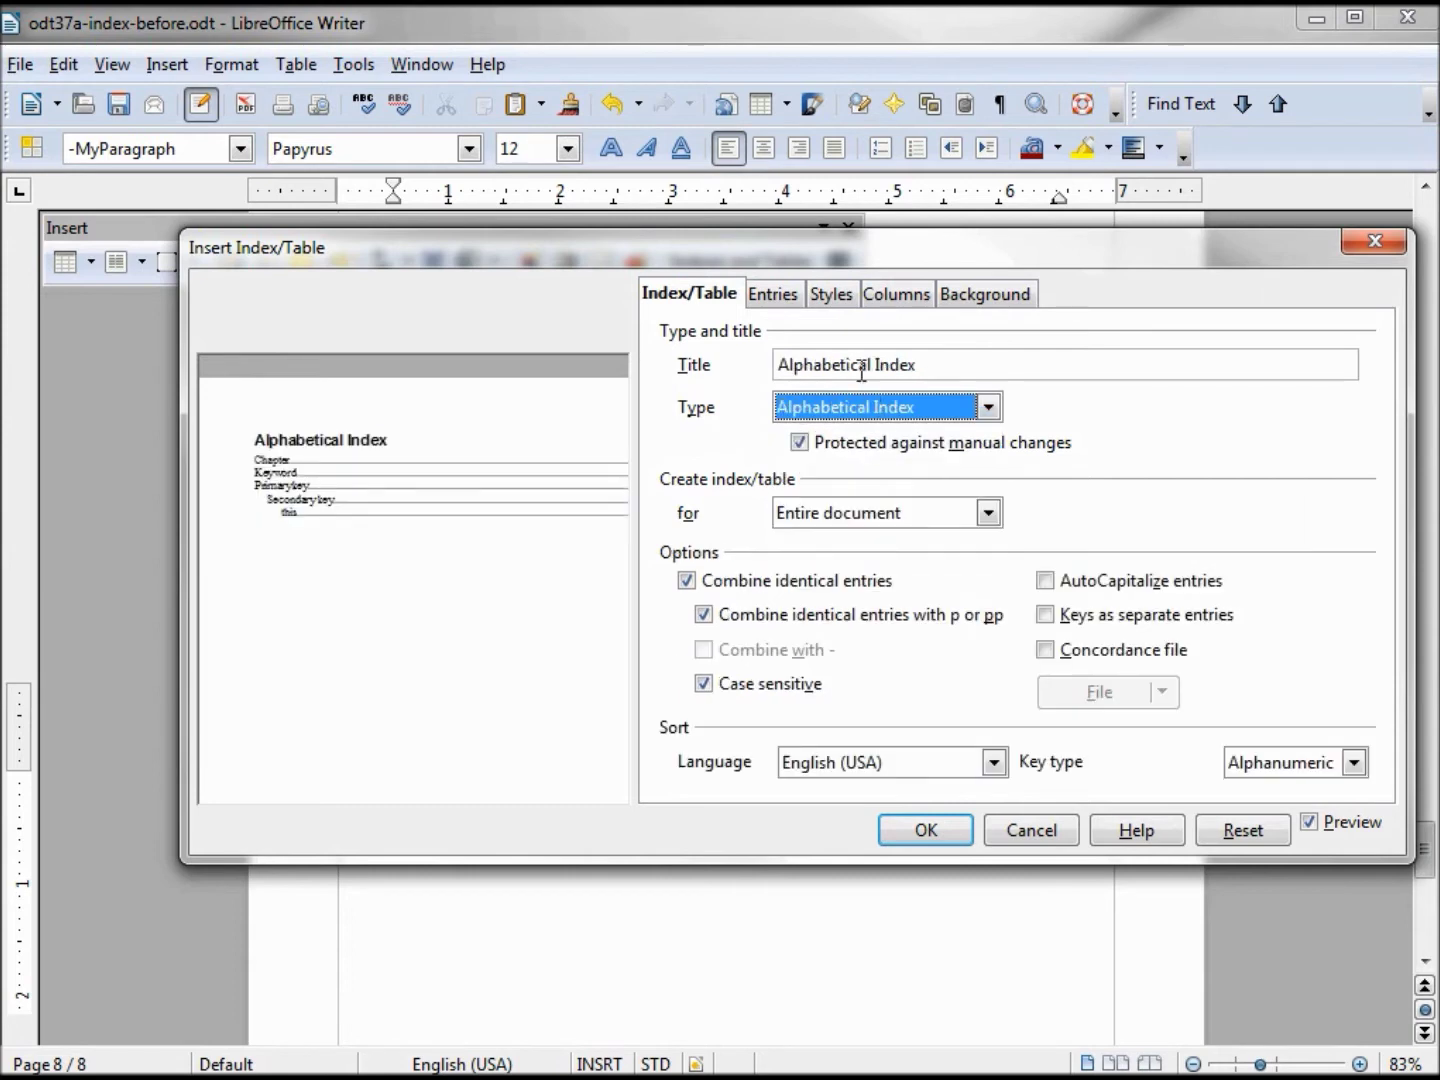
drag(873, 364, 718, 373)
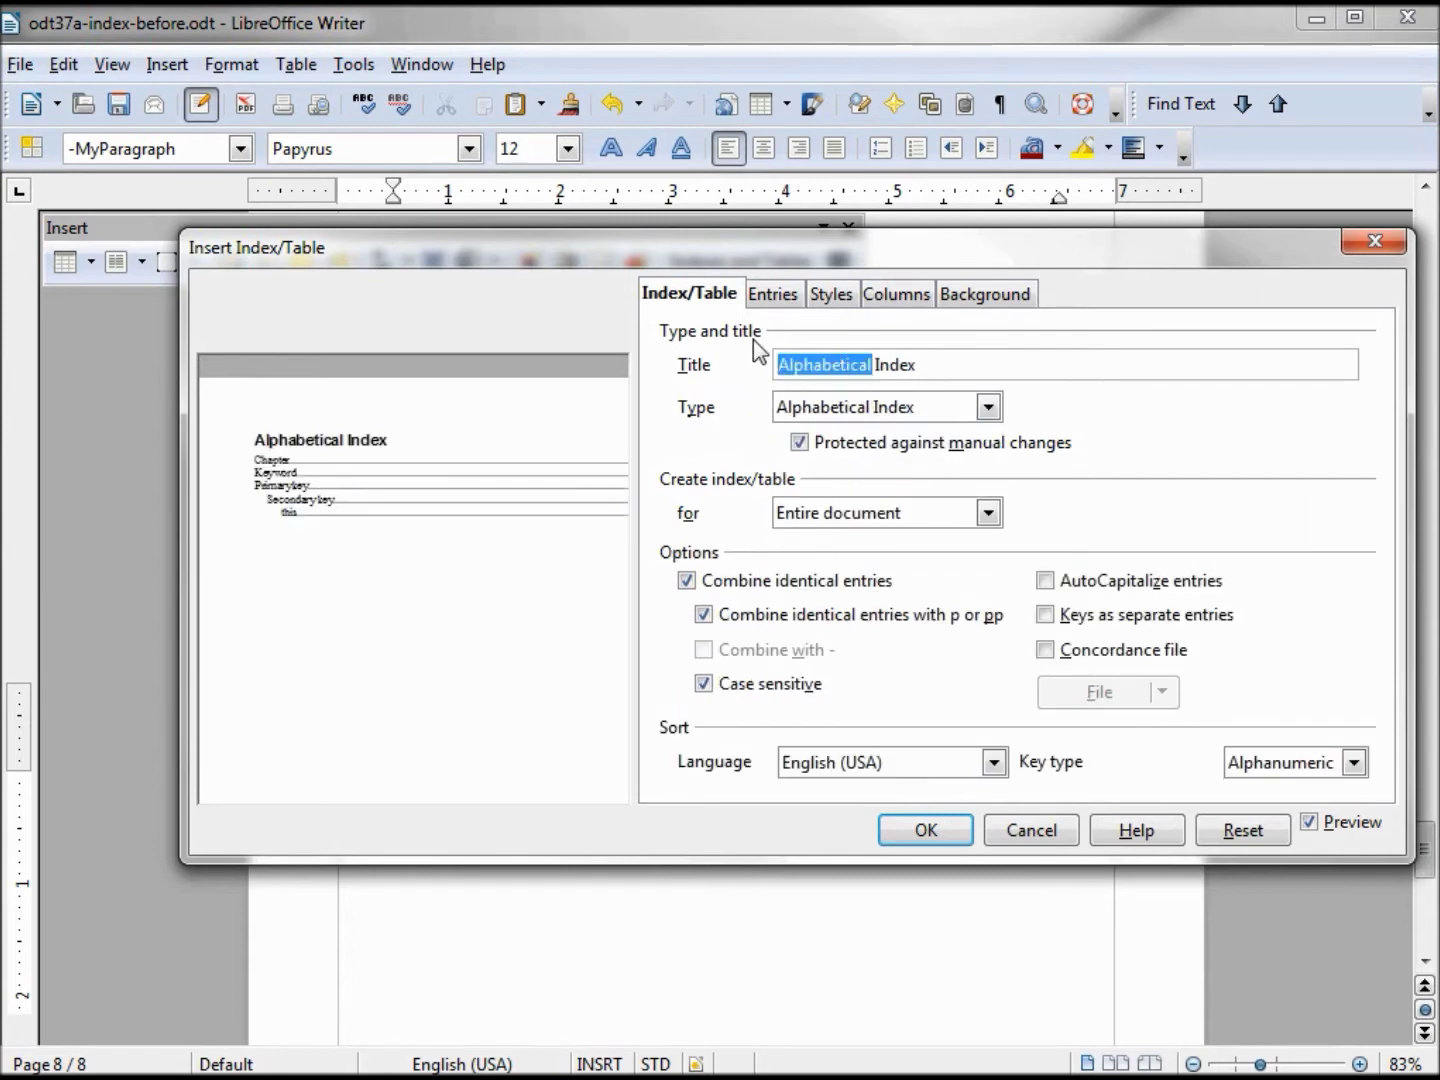
key(BackSpace)
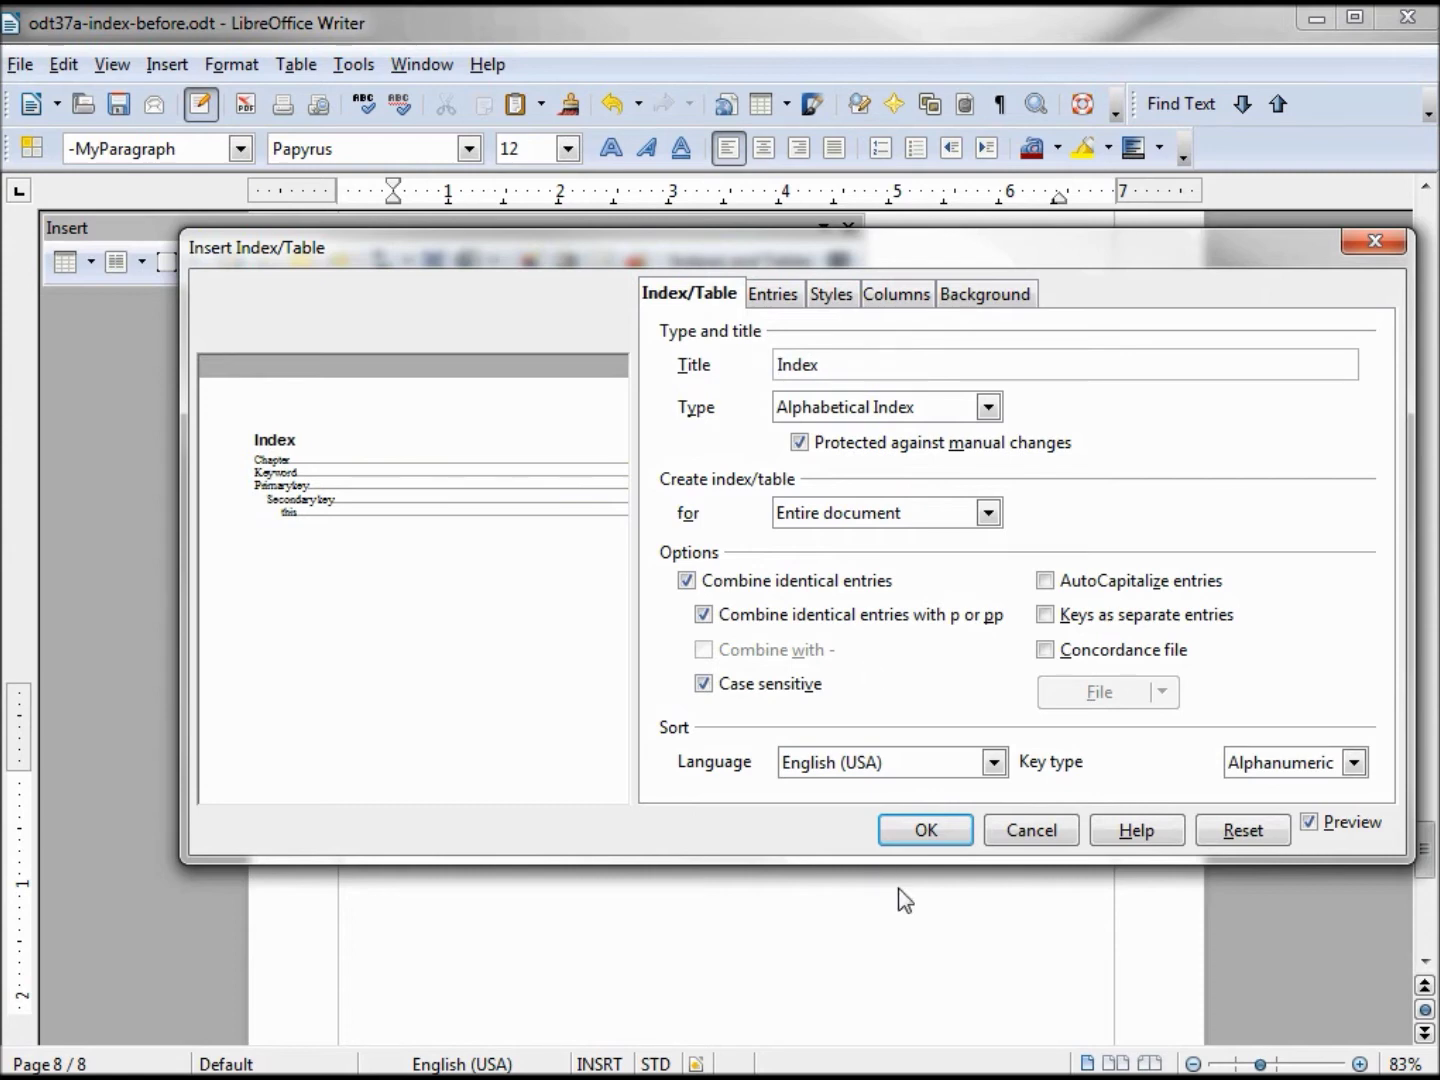
click(922, 832)
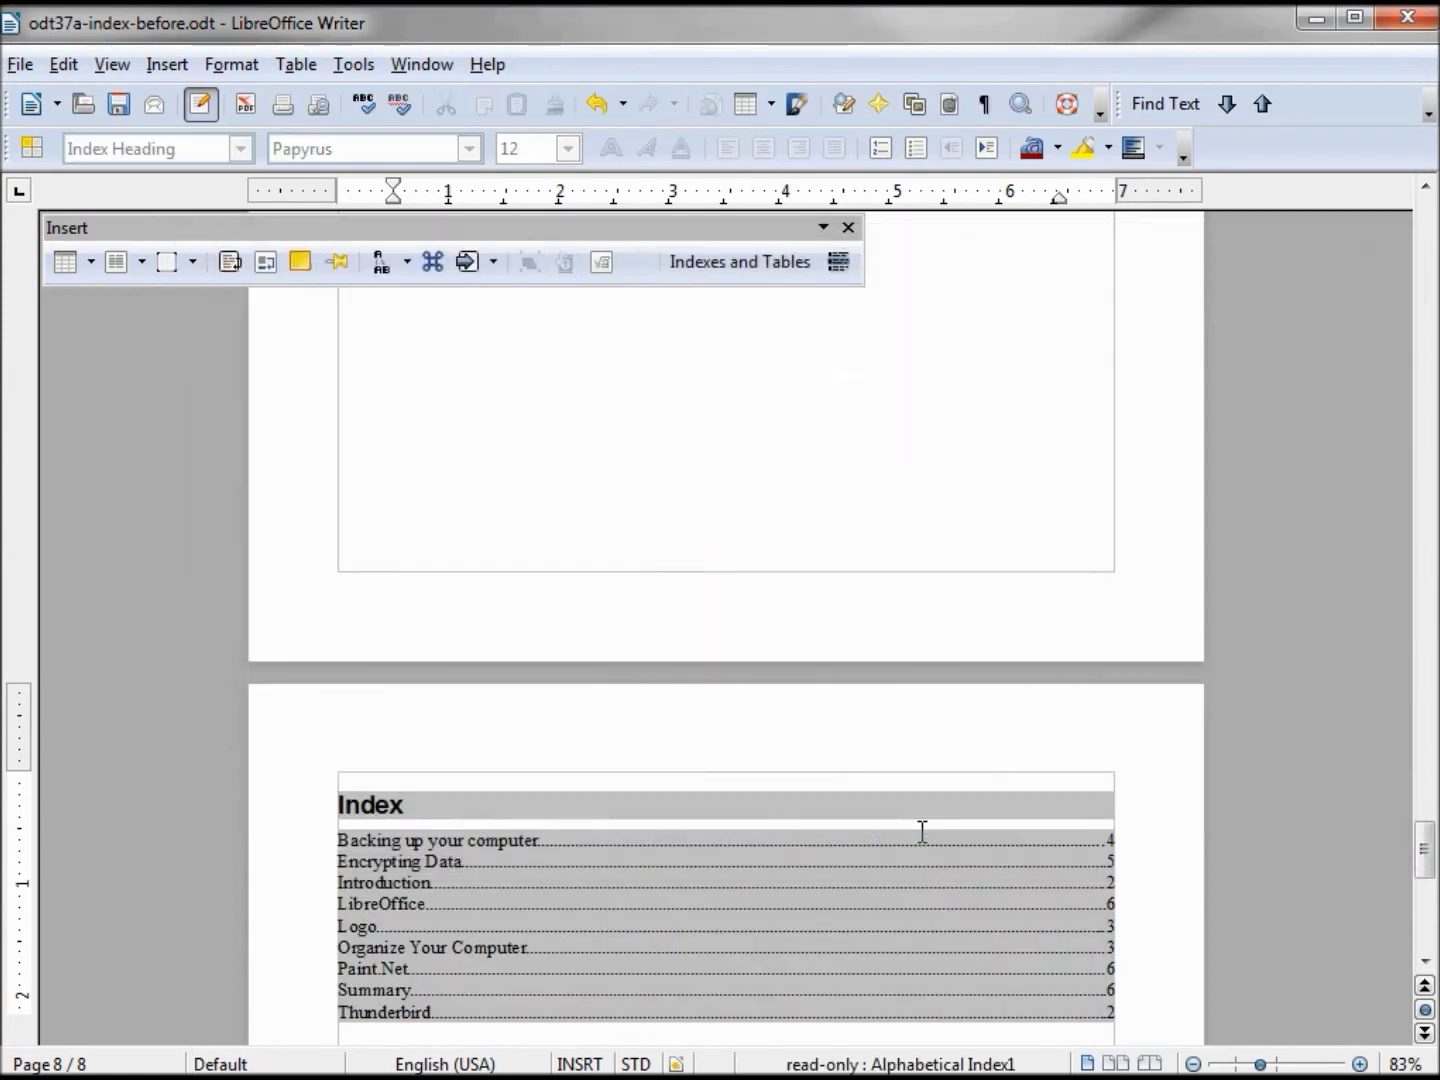
scroll(972, 705, down, 4)
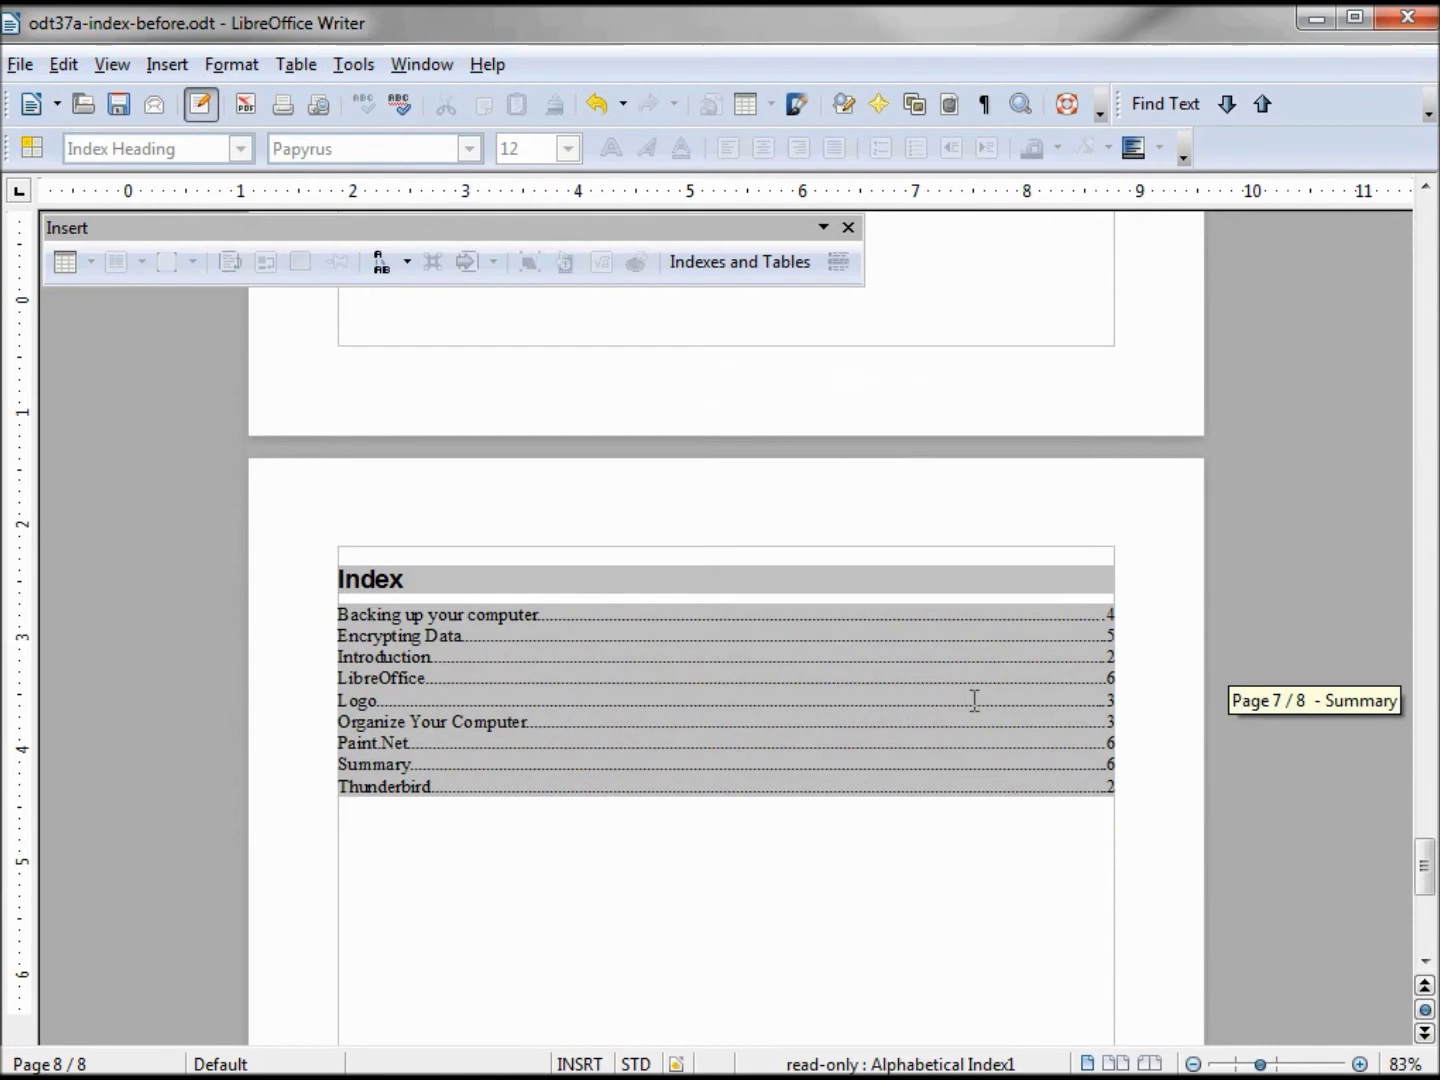
scroll(1078, 946, up, 2)
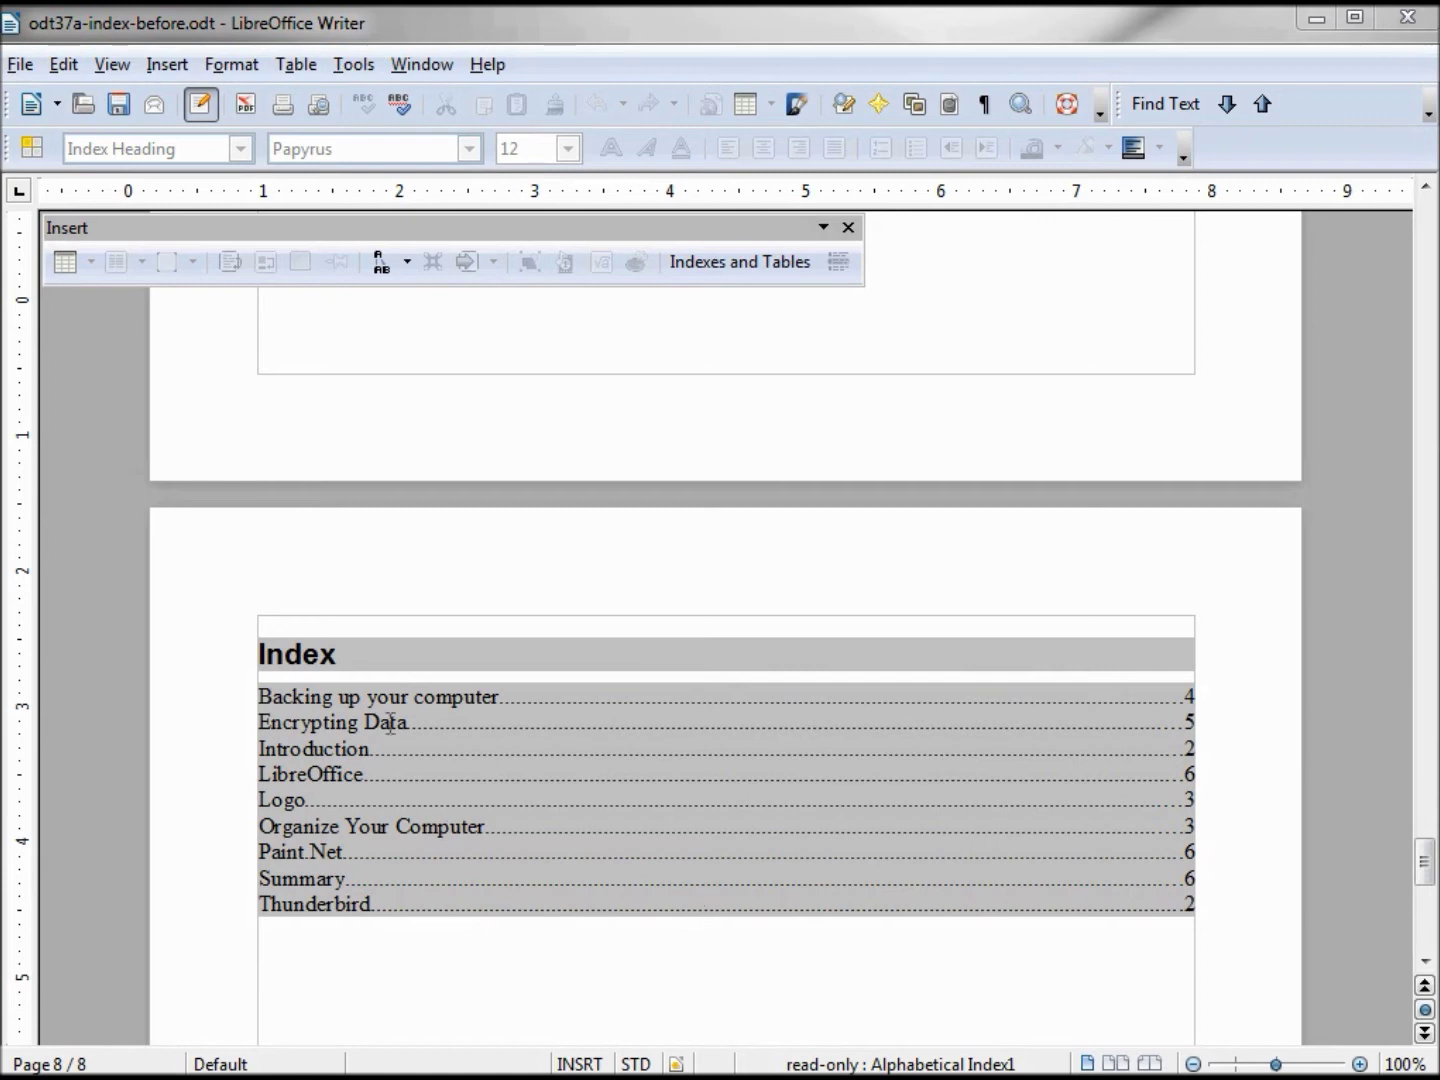
right_click(447, 719)
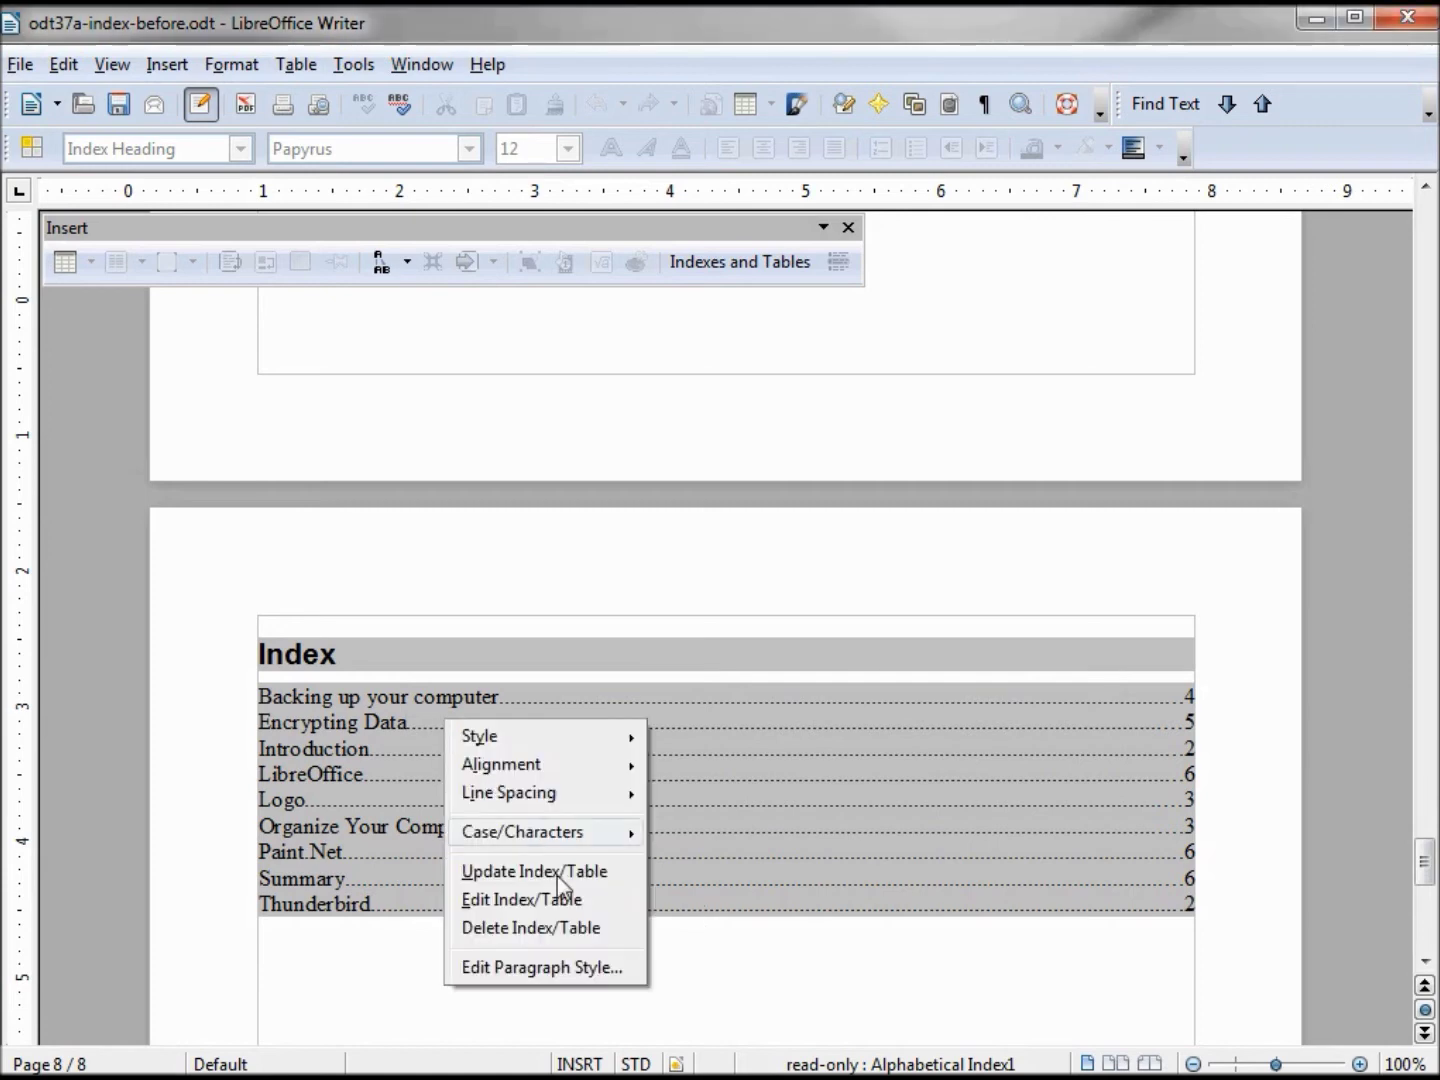
Apply the 3-column preset to the index's column layout
click(544, 897)
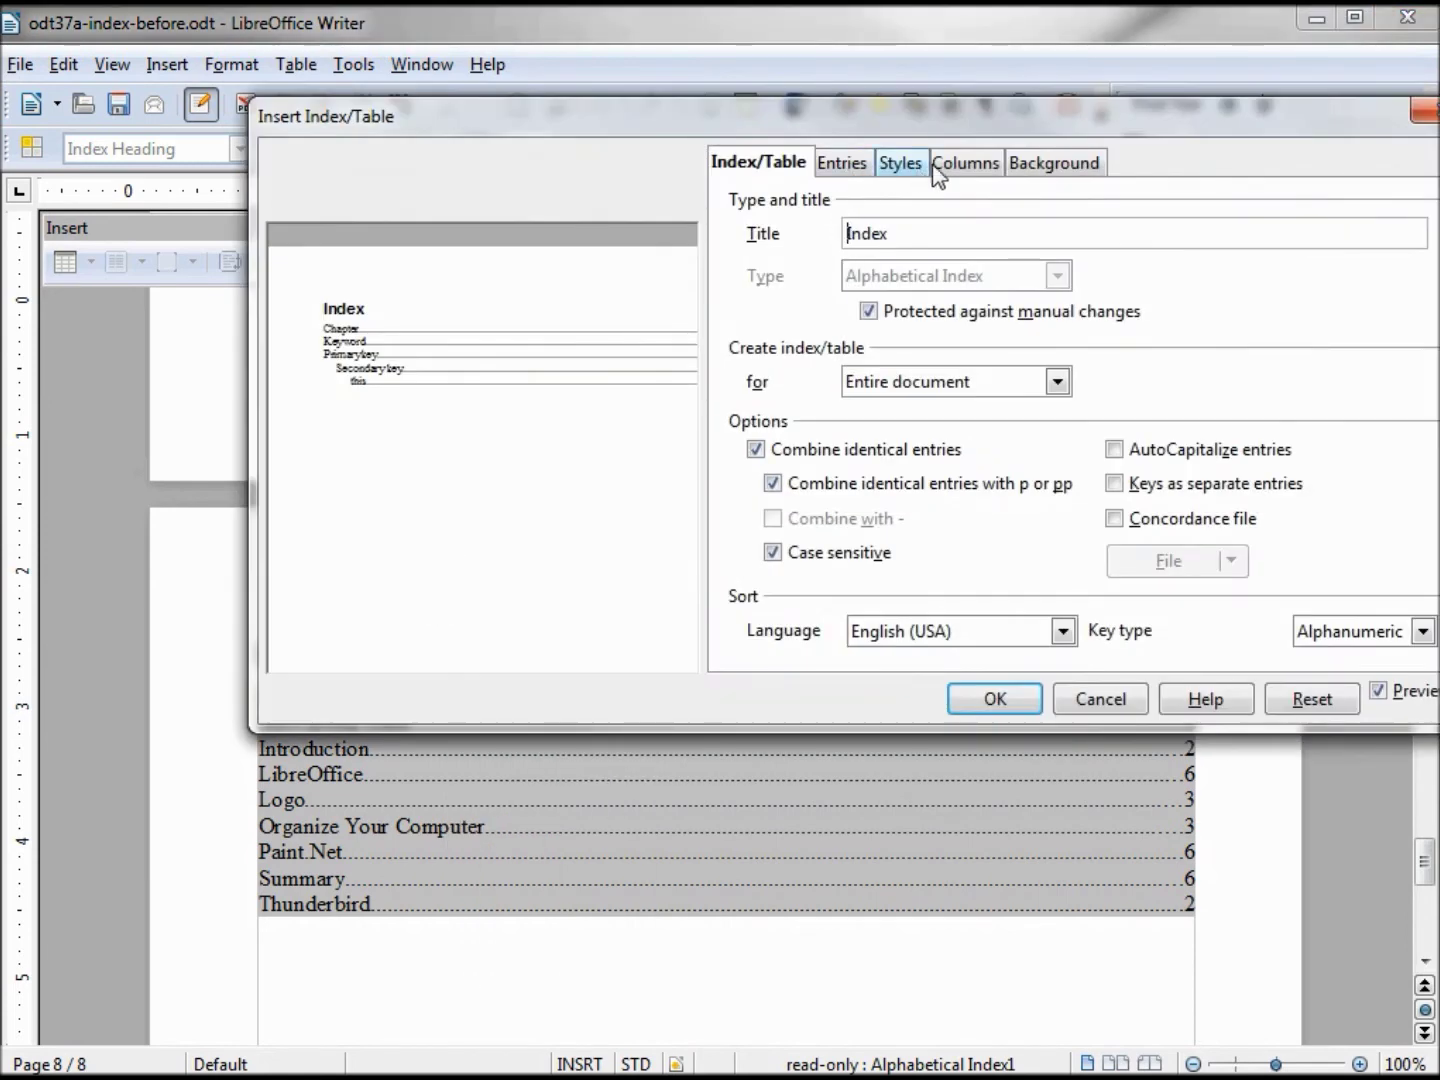
click(966, 164)
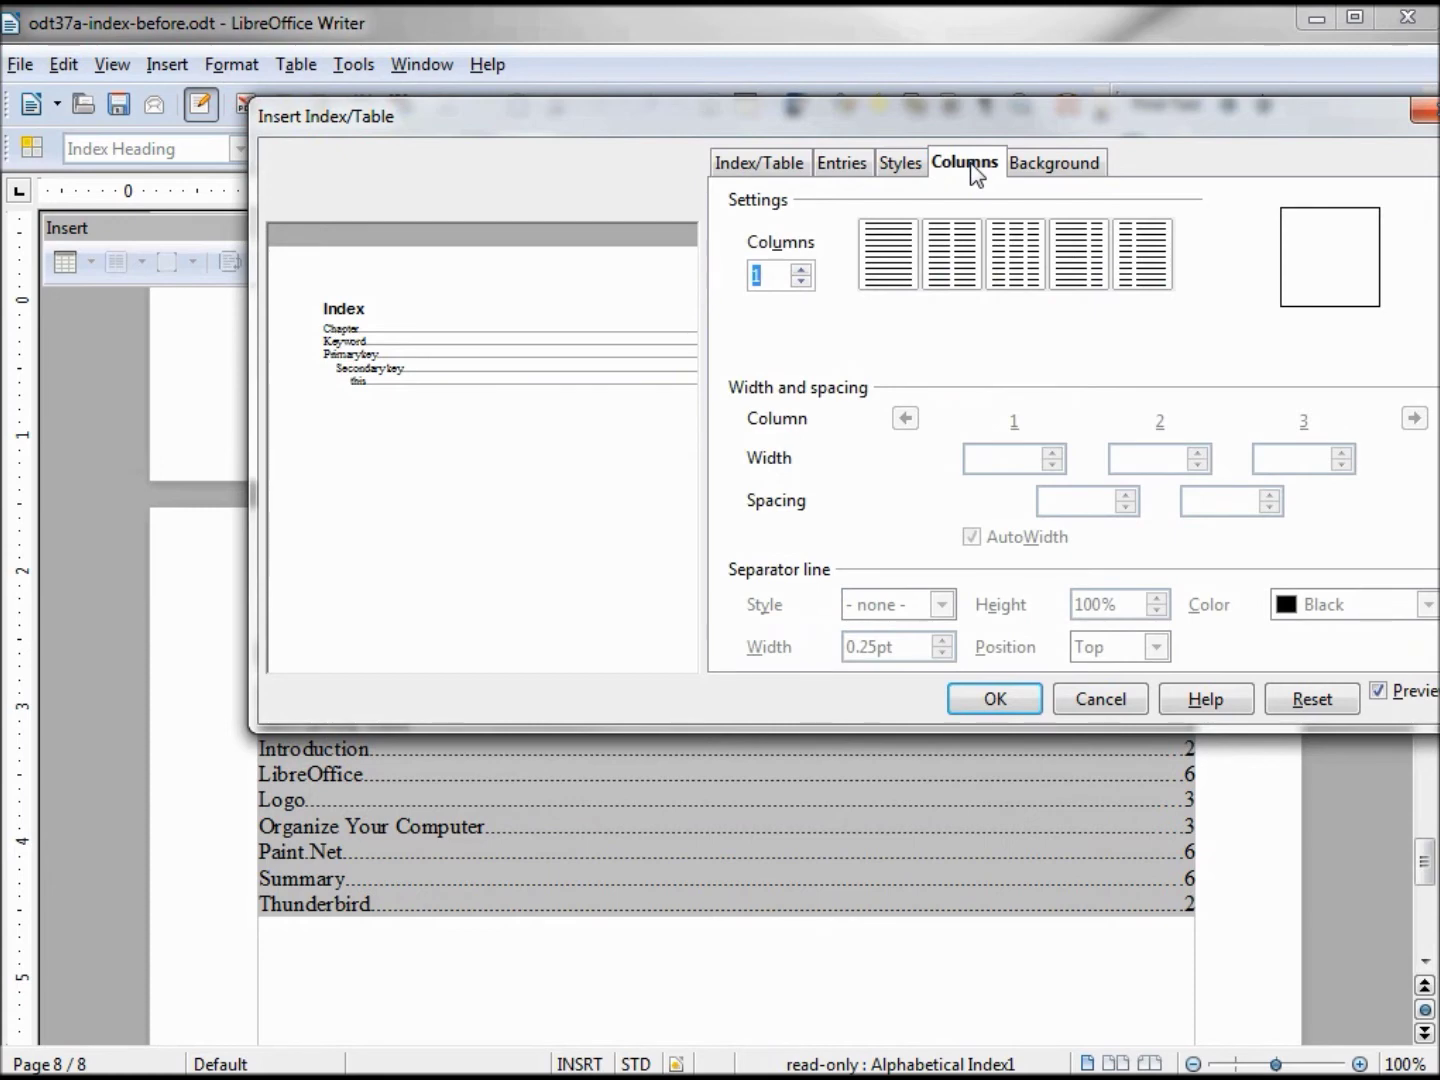
click(1025, 258)
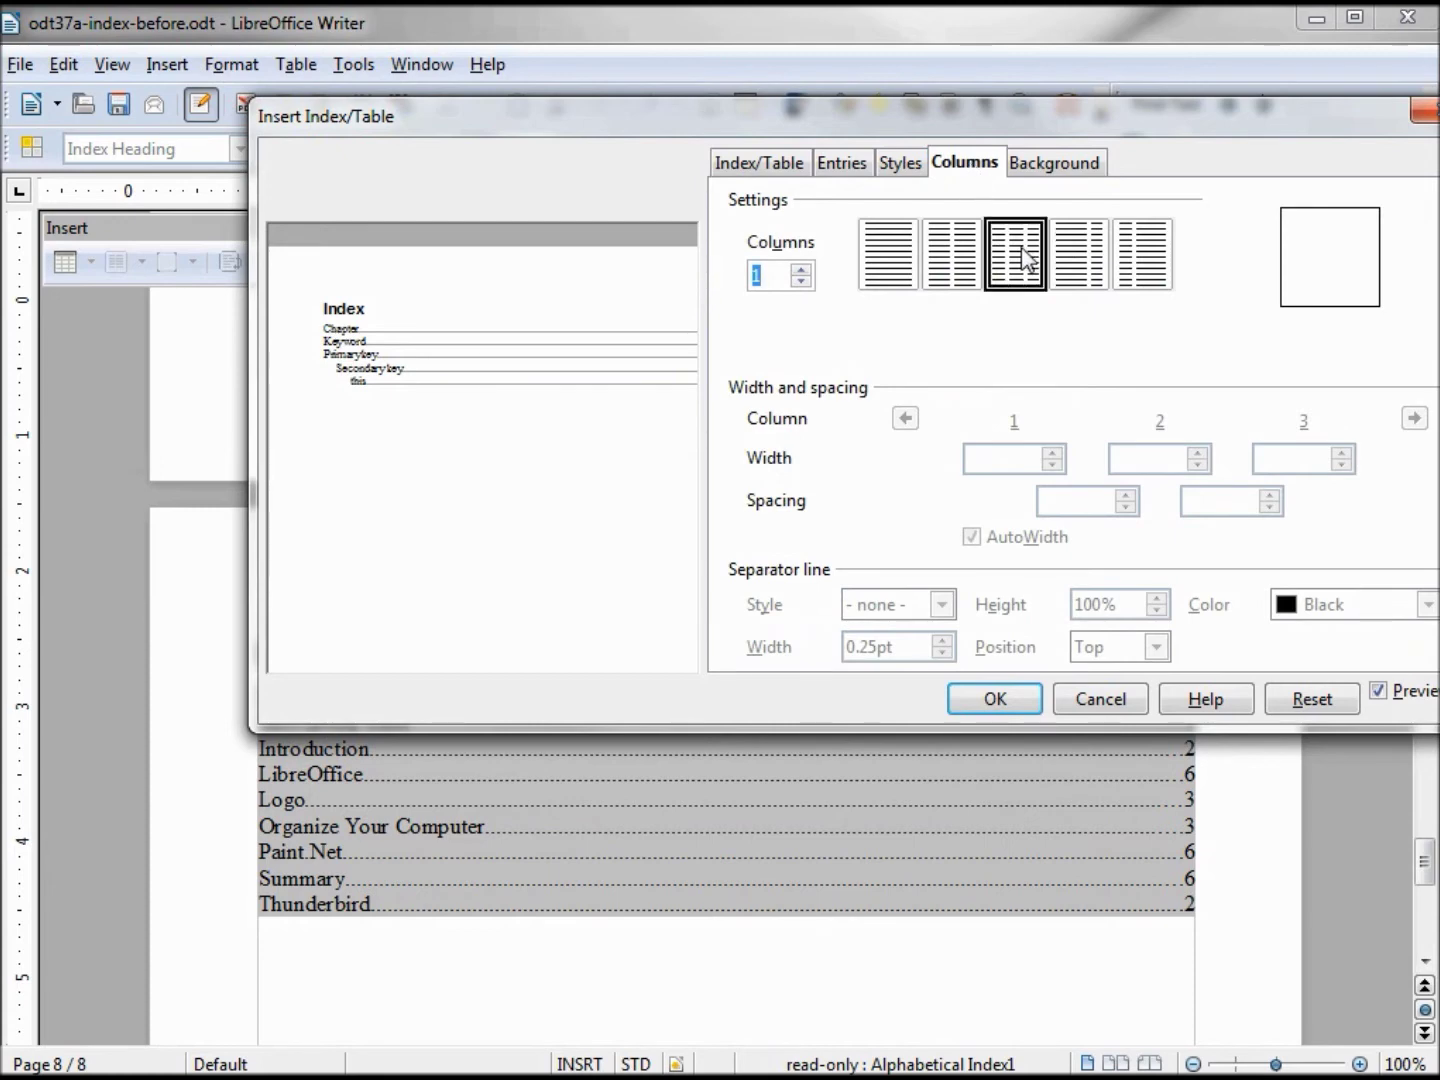
click(993, 703)
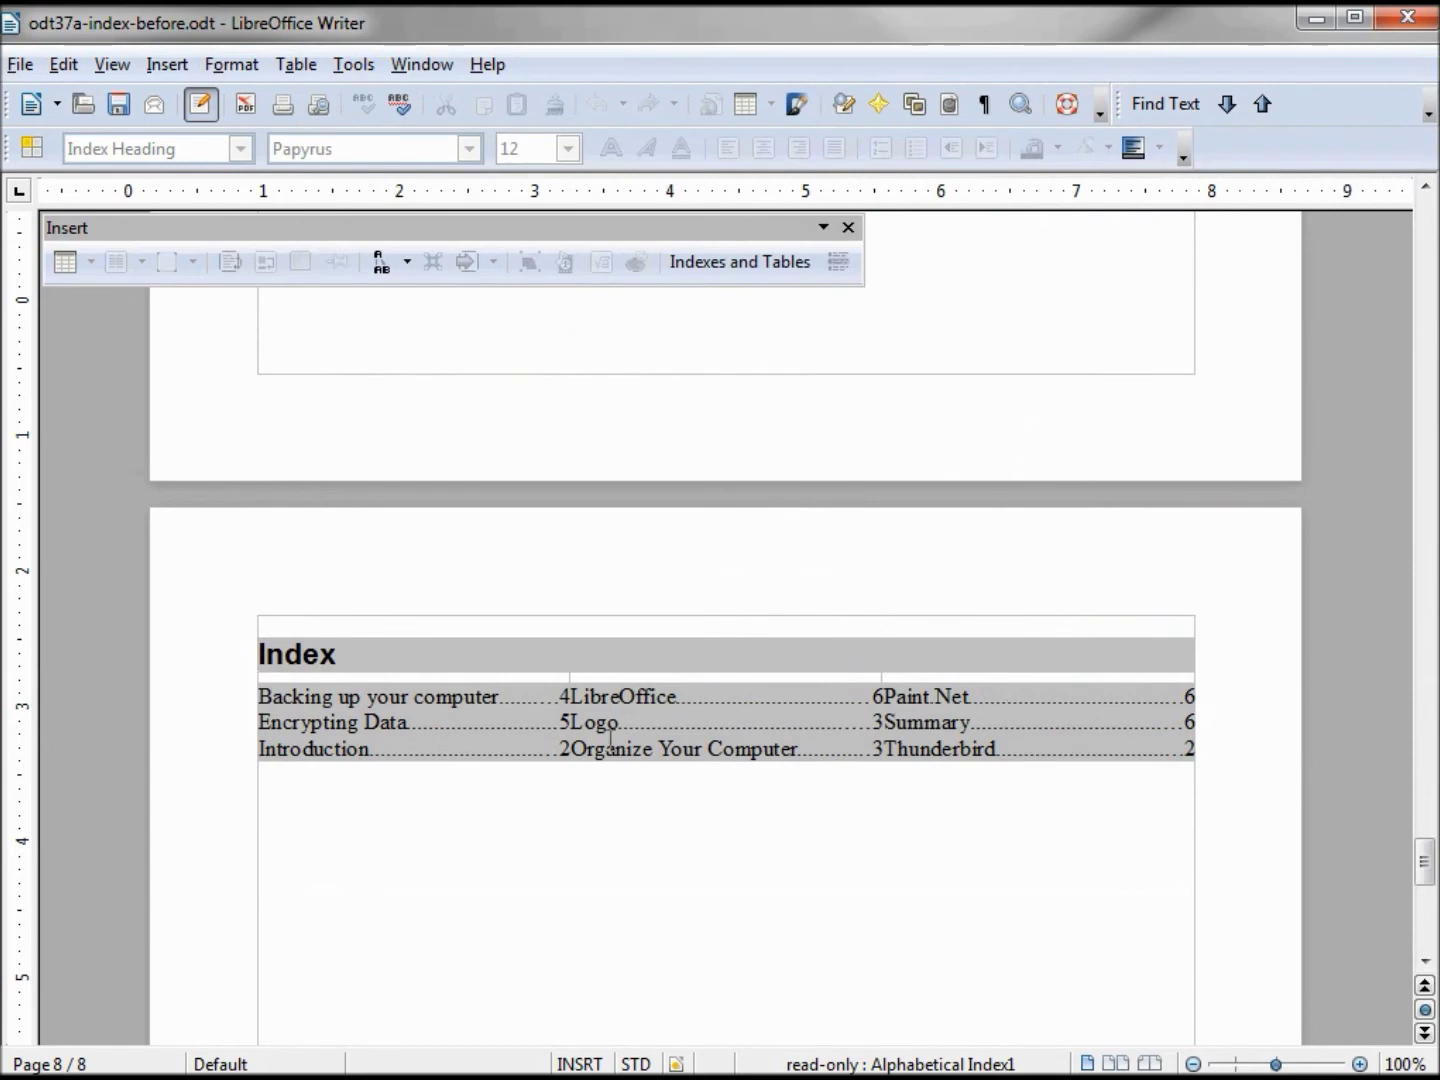
Raise the index's column spacing to 0.20" via Edit Index/Table > Columns
right_click(691, 734)
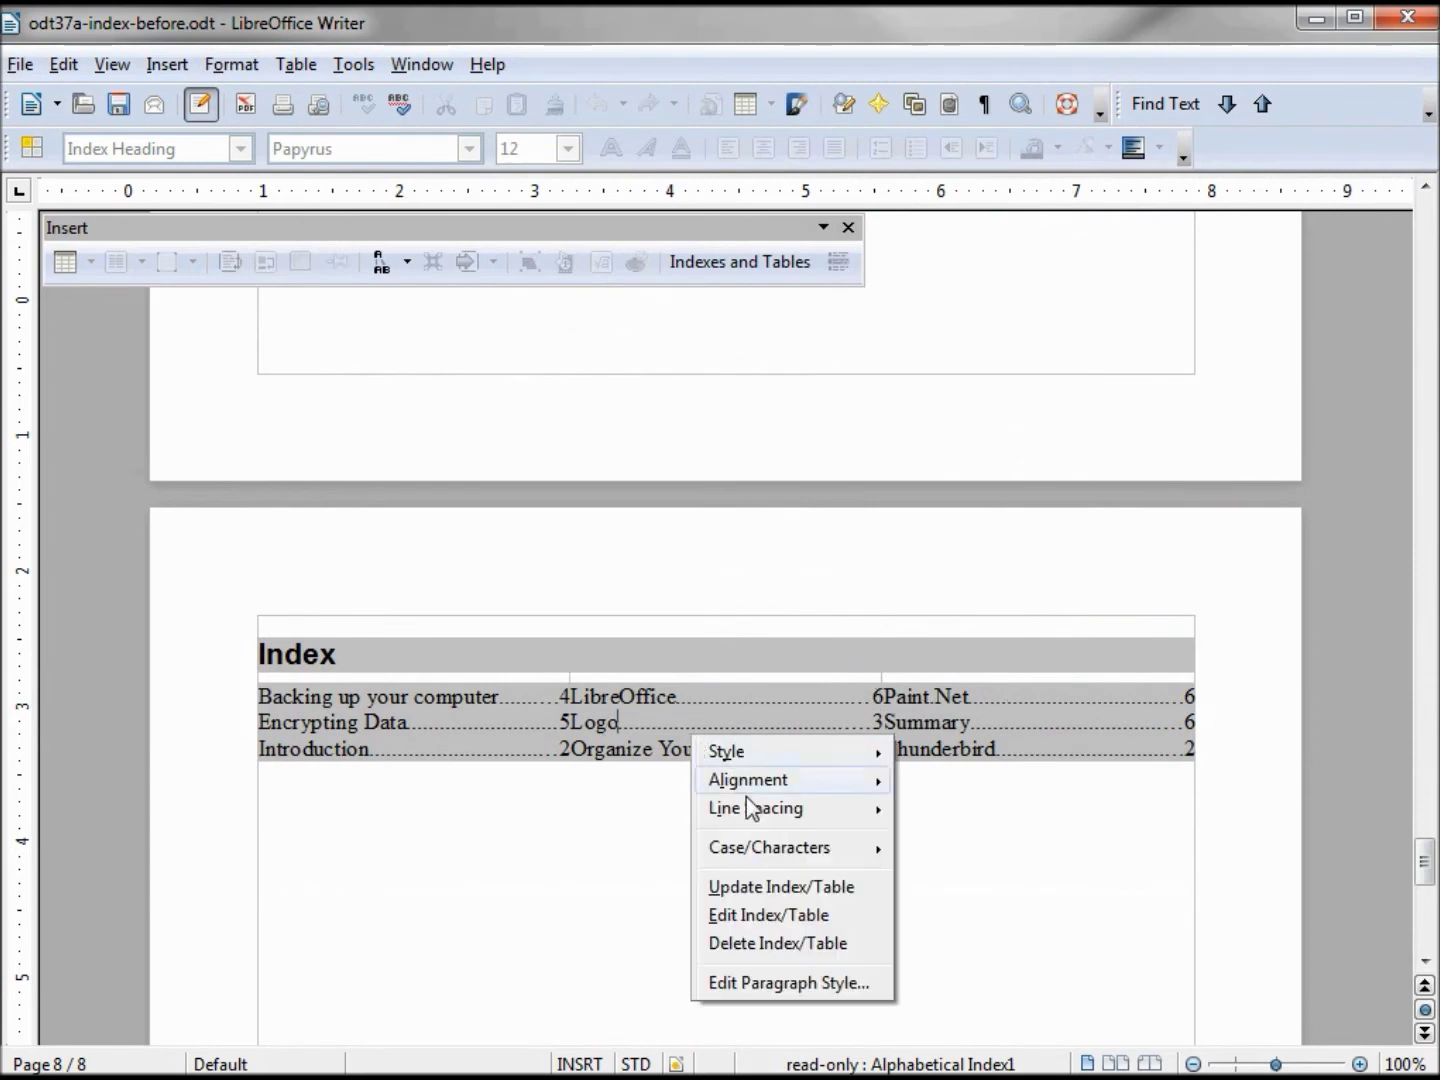
click(778, 914)
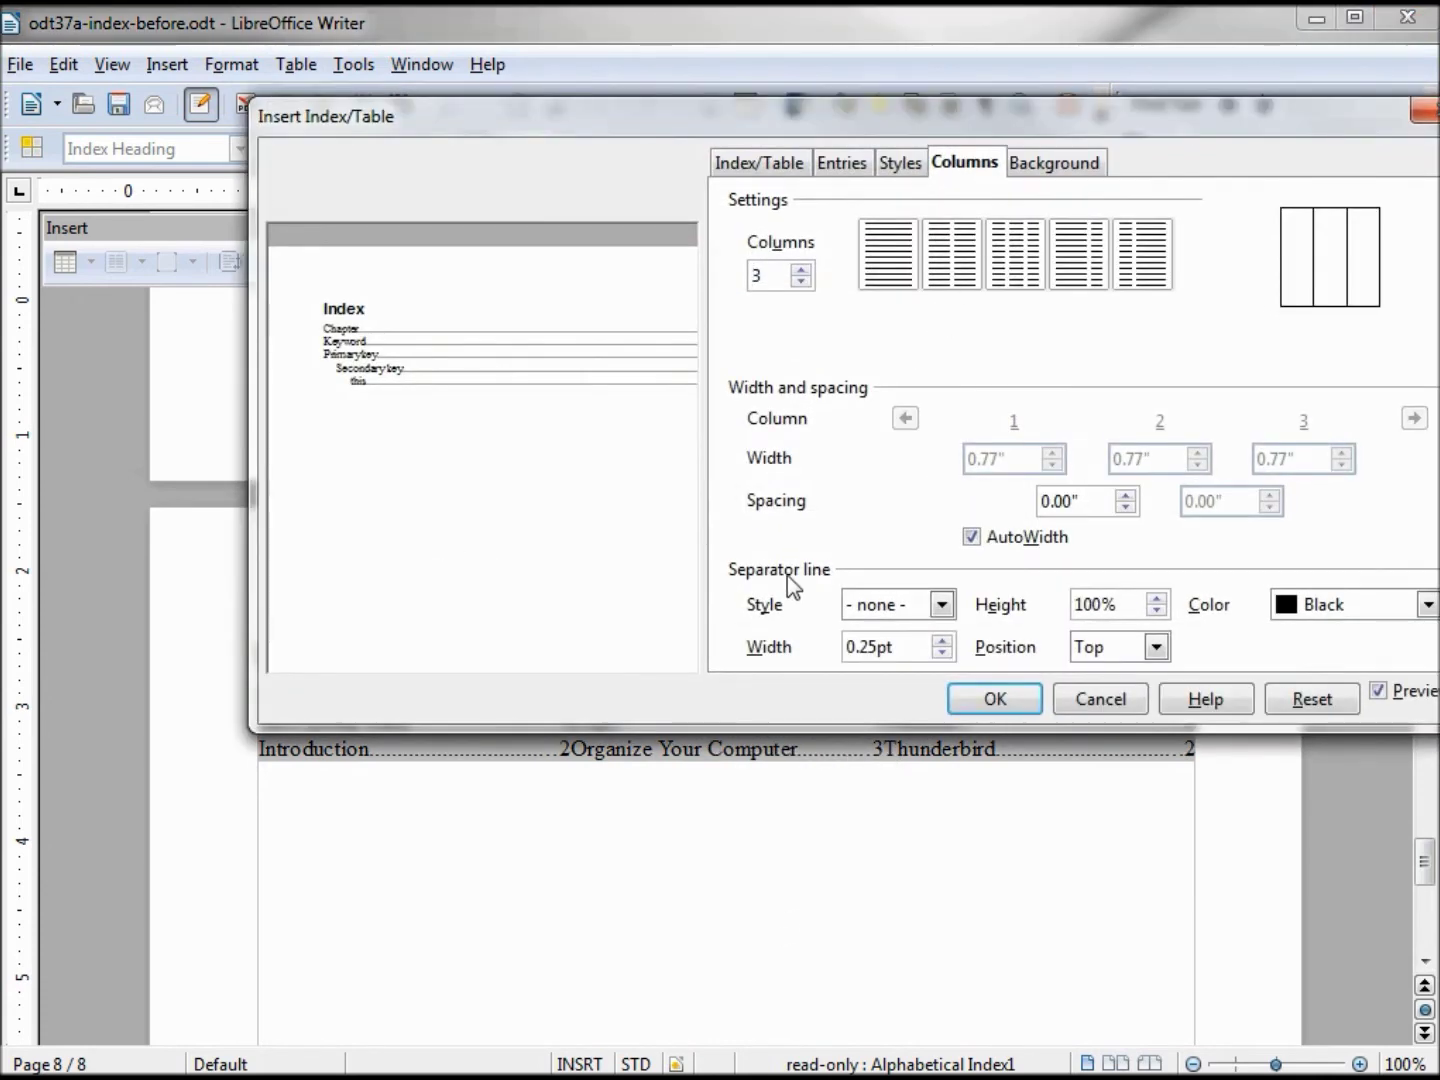
drag(1192, 112, 1157, 15)
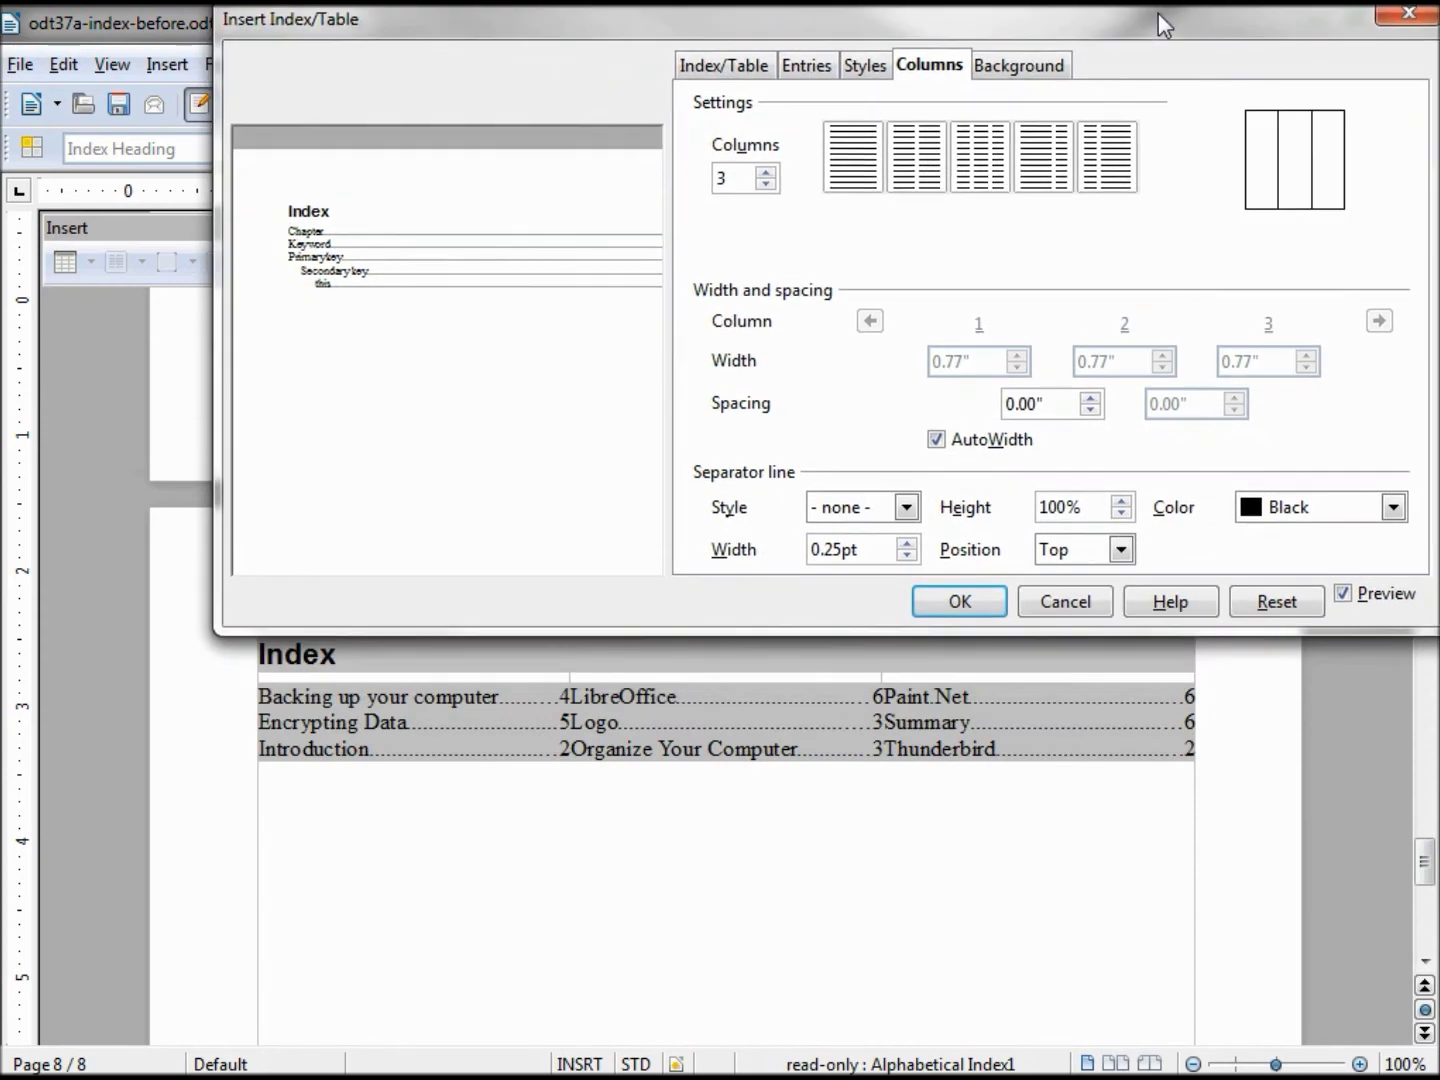
double_click(1094, 398)
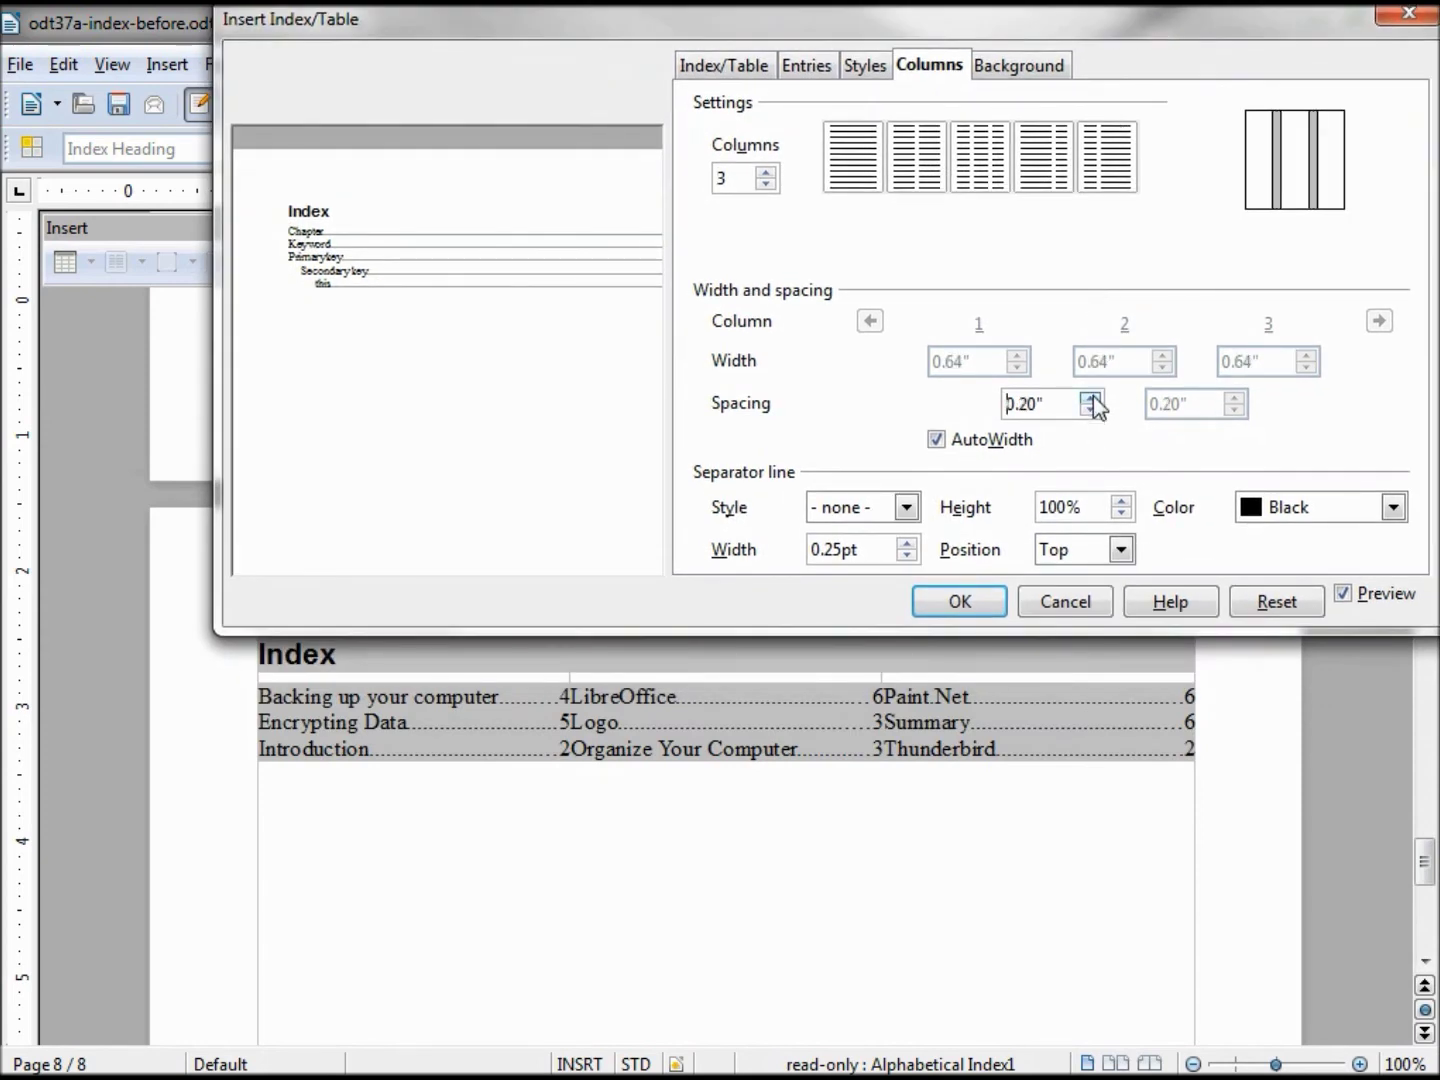
click(961, 601)
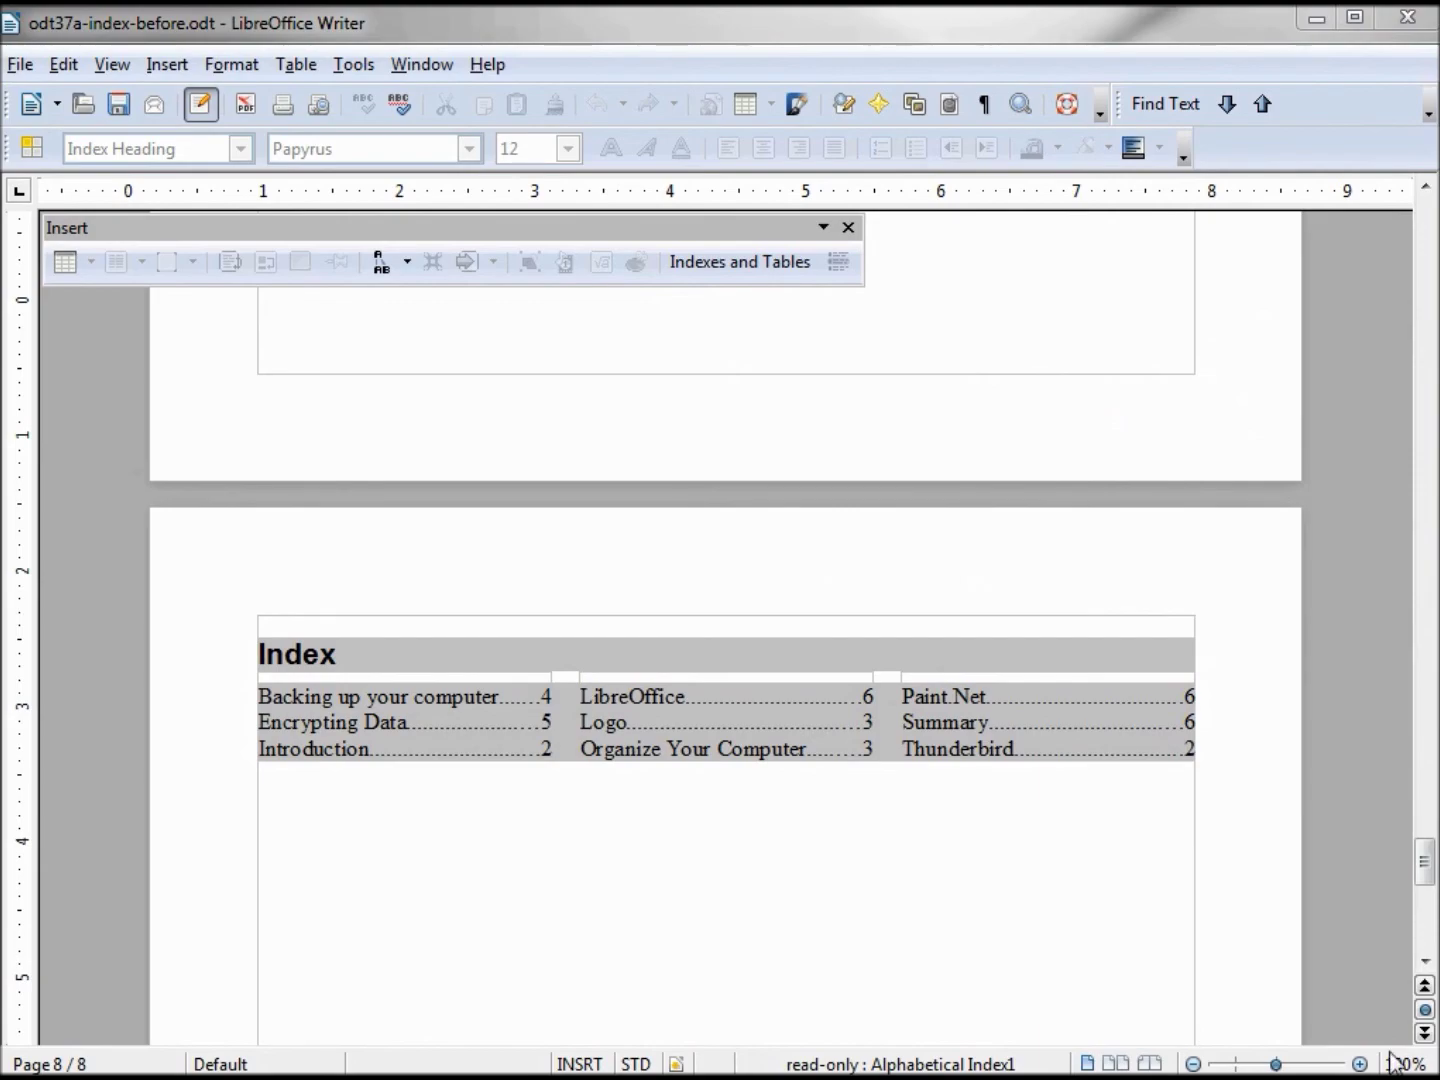
drag(1424, 860, 1424, 340)
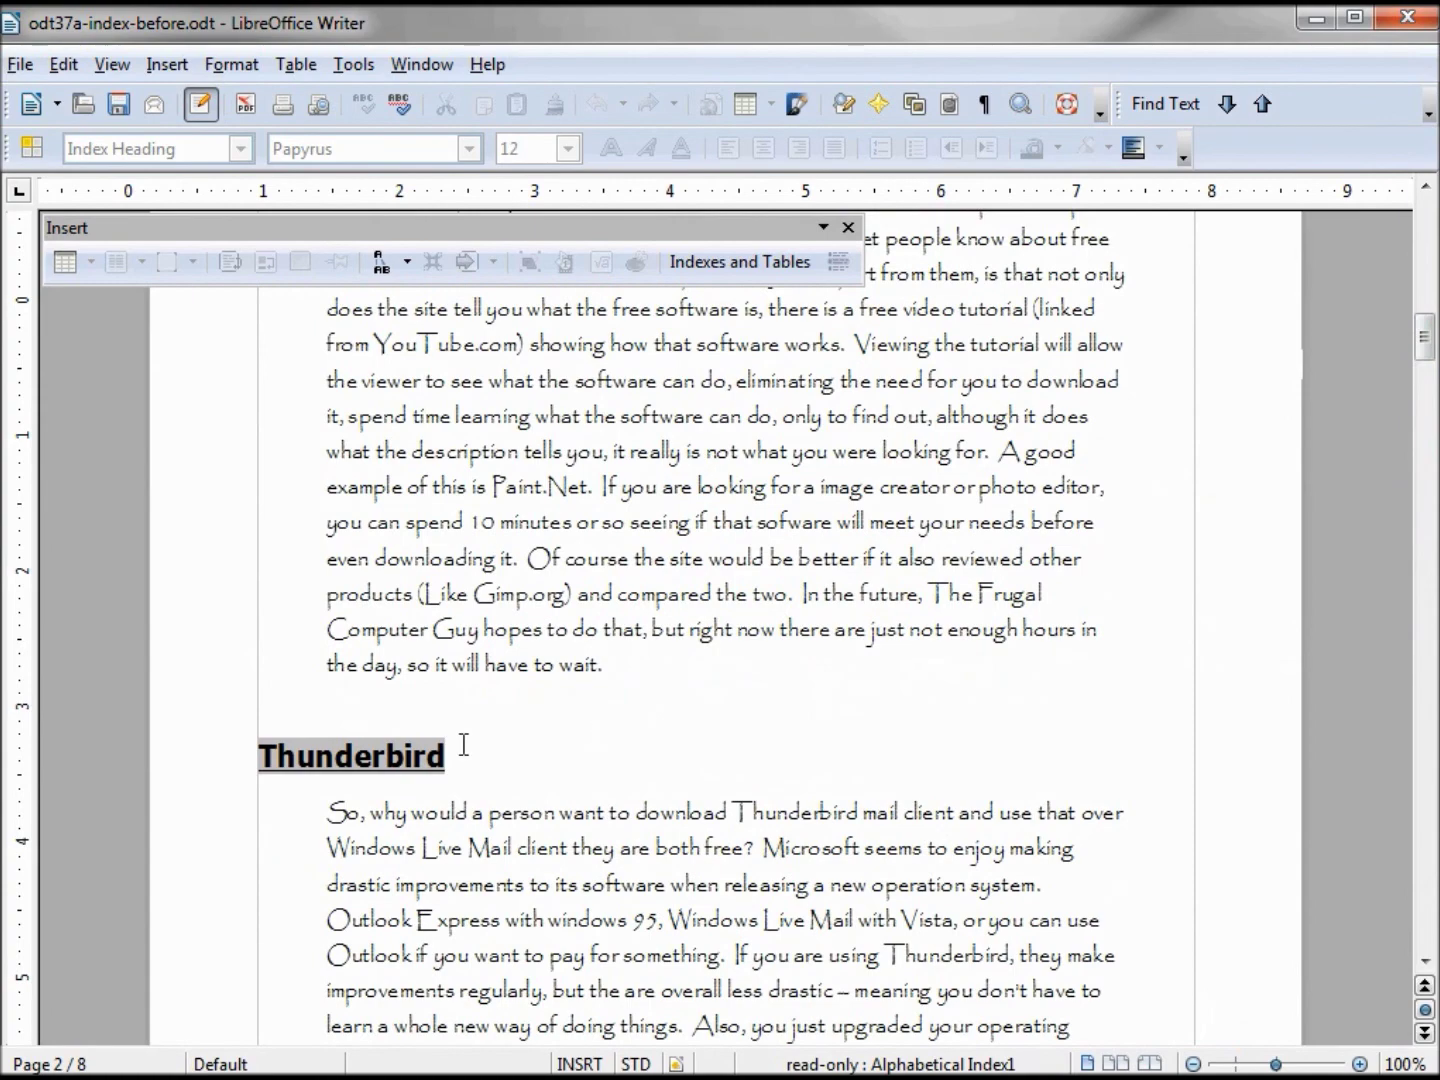
Delete the index entry mark on the Thunderbird heading through its Index Entry dialog
scroll(570, 638, down, 3)
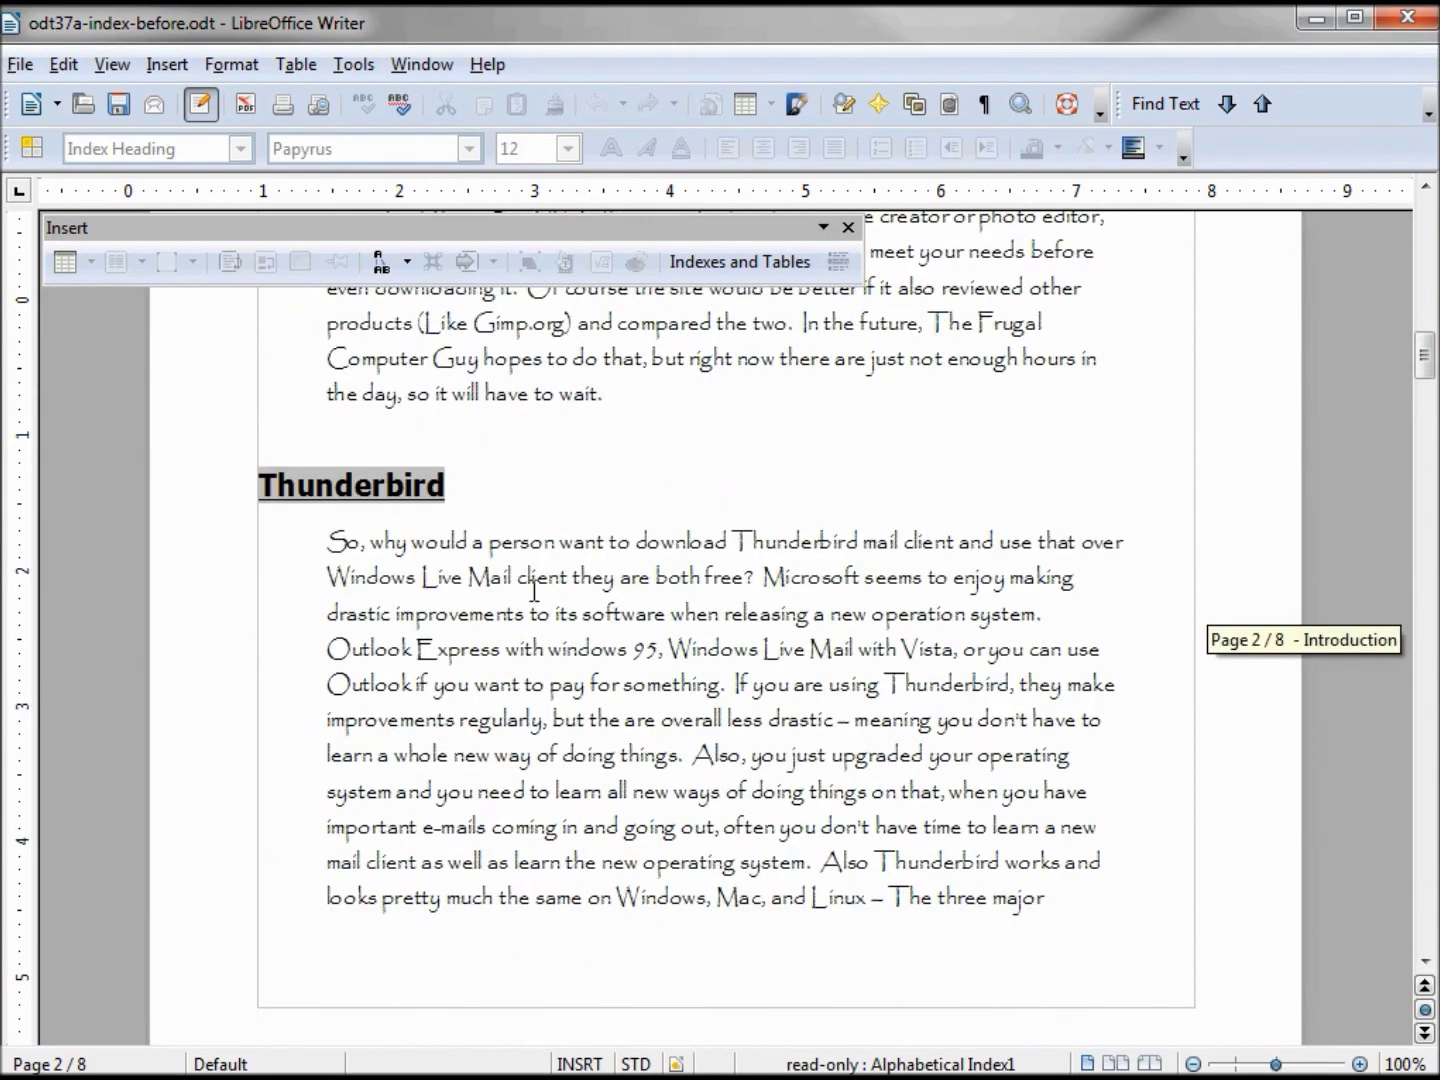
right_click(390, 486)
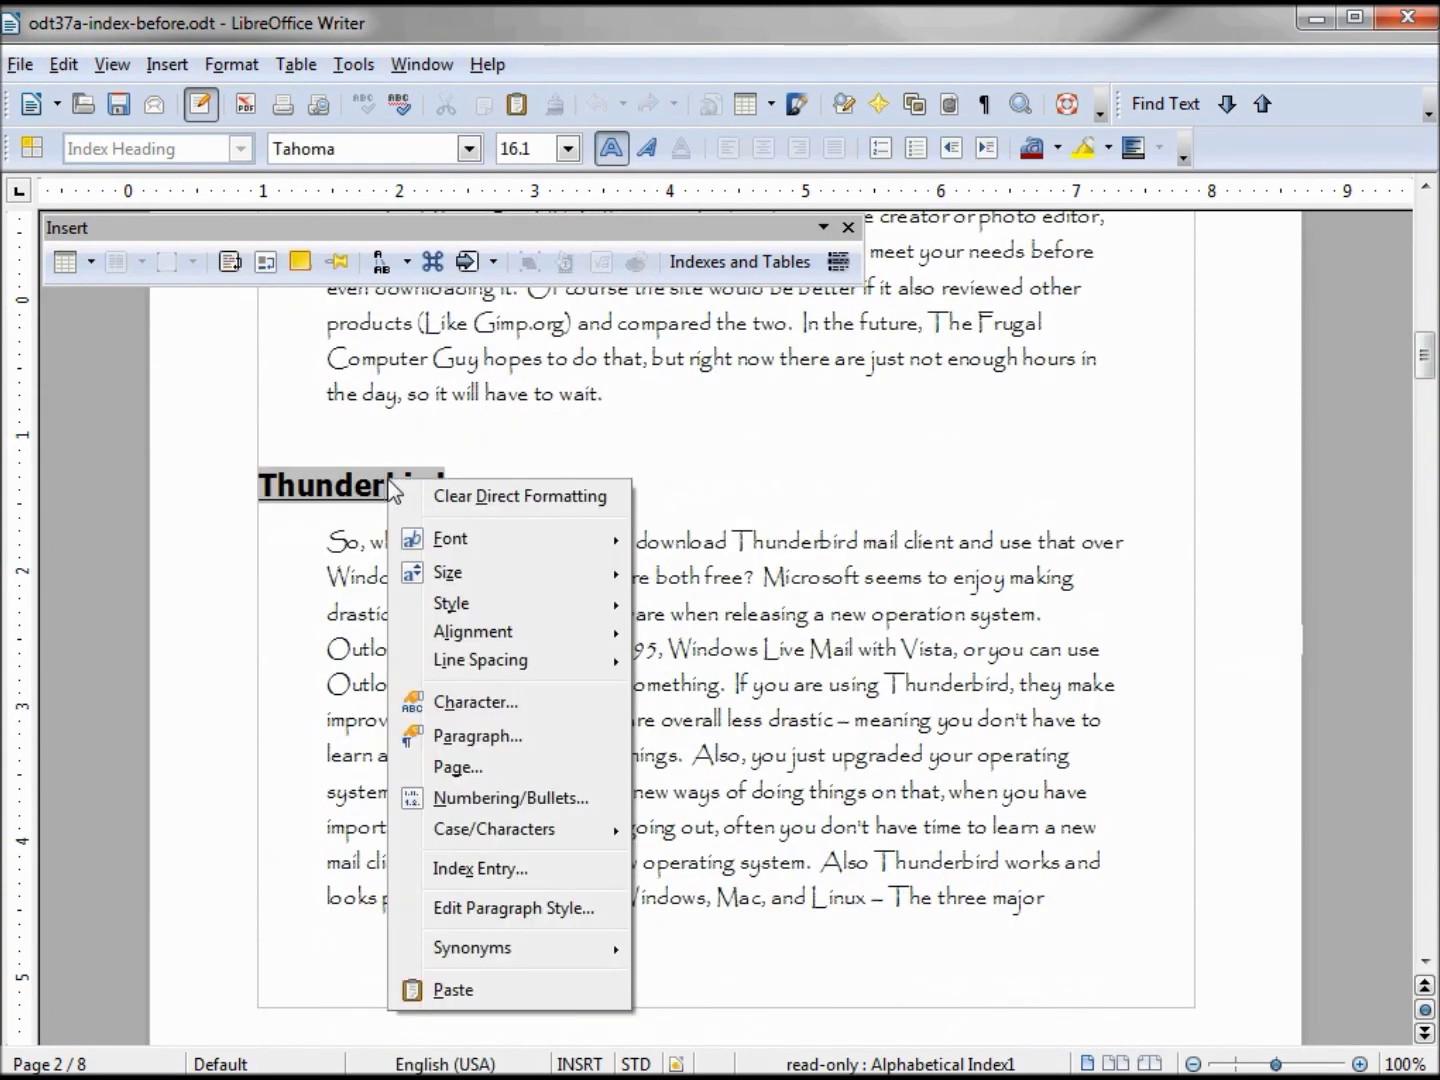
click(500, 870)
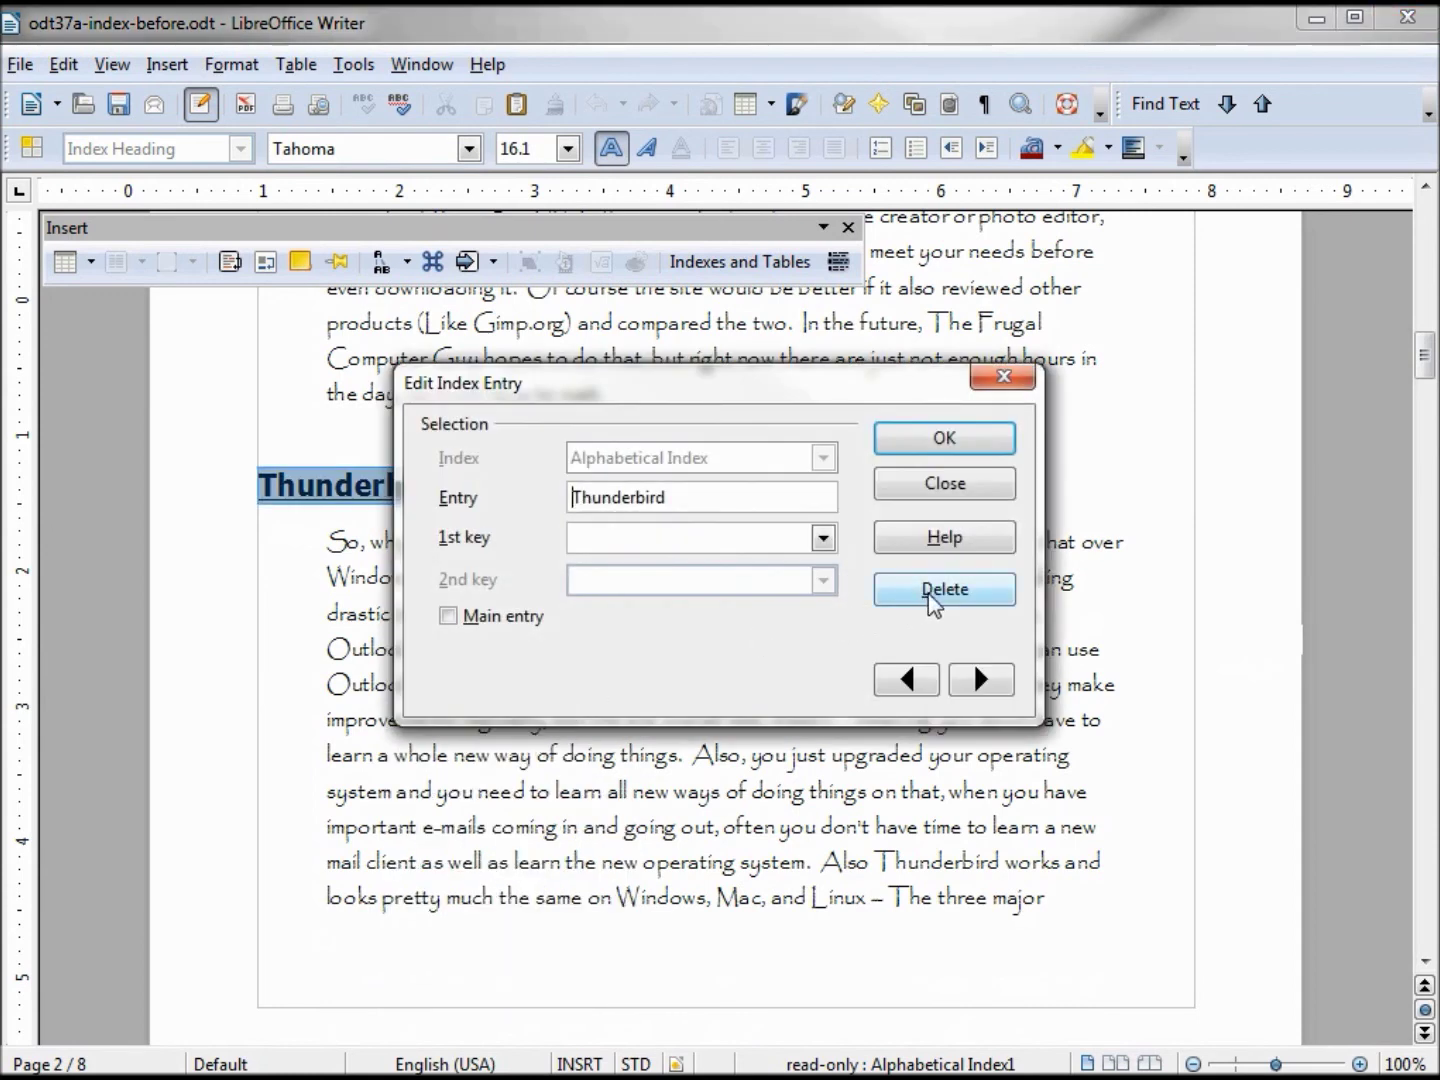
click(938, 592)
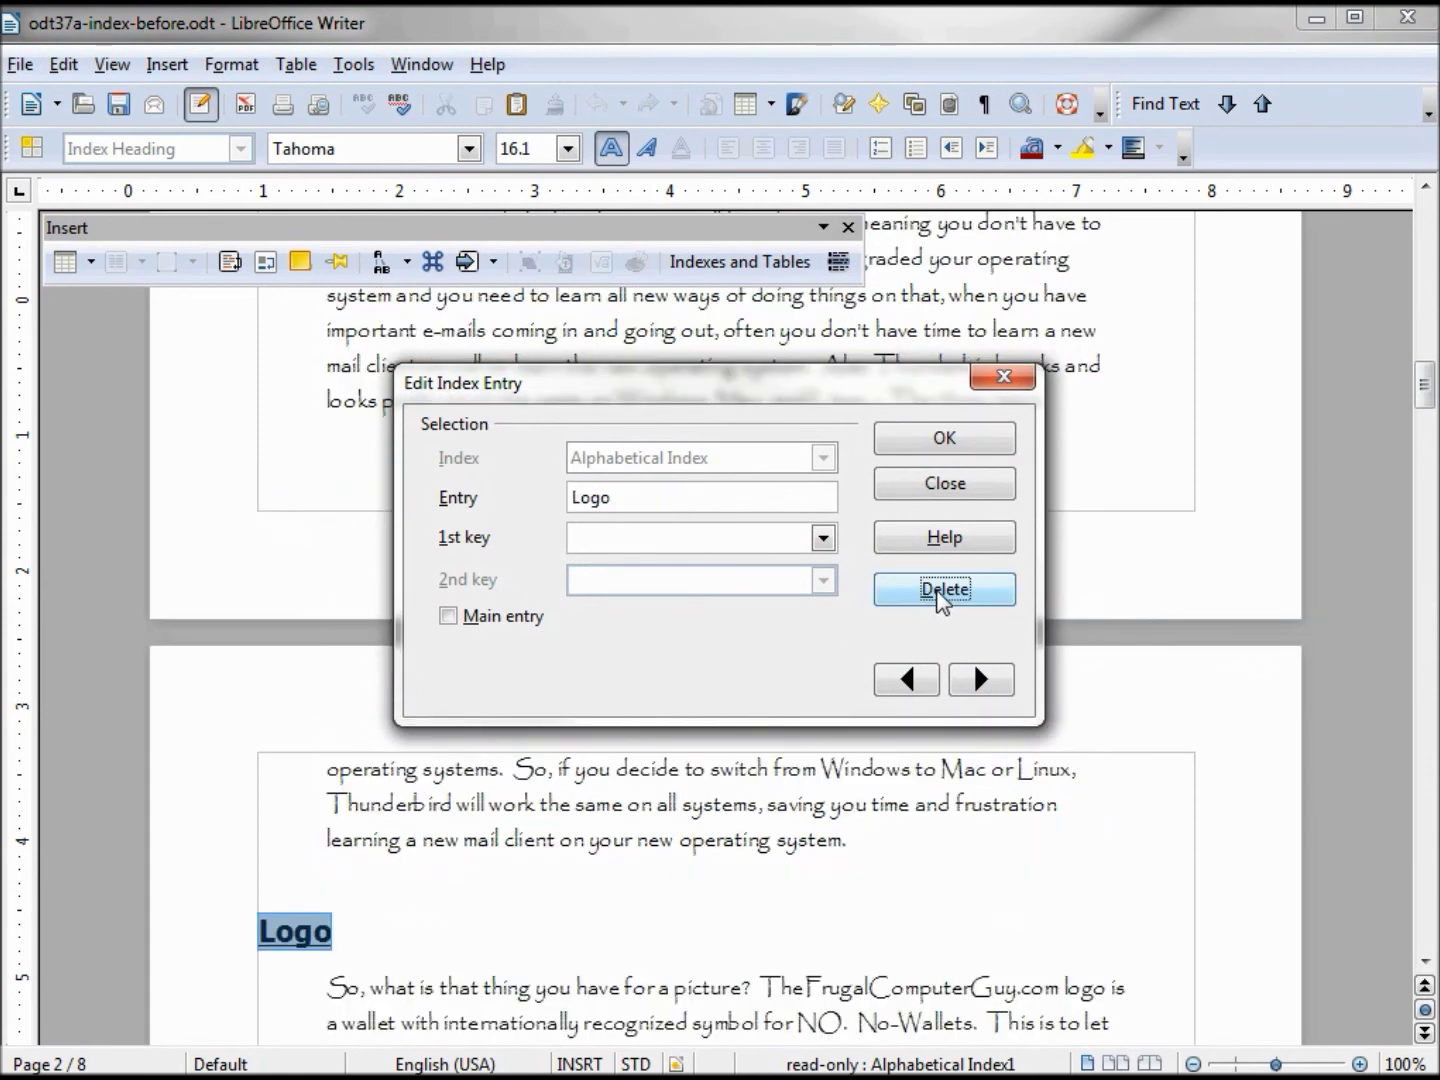
click(970, 499)
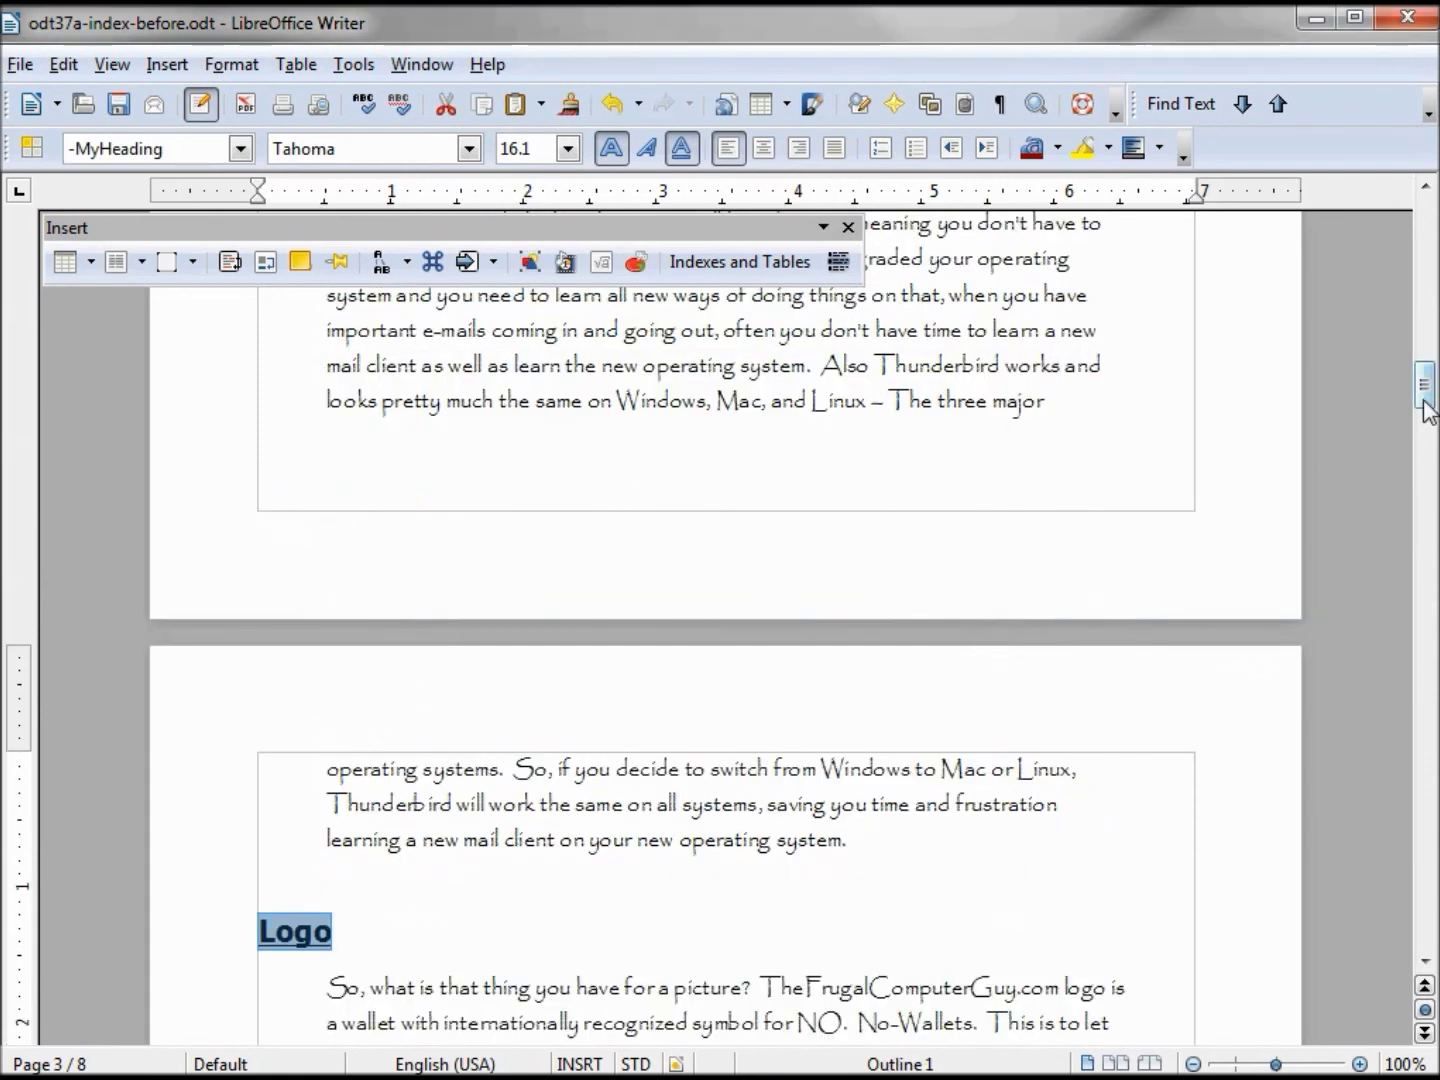
Update the page-8 index so it lists eight entries, without Thunderbird
drag(1424, 392, 1433, 846)
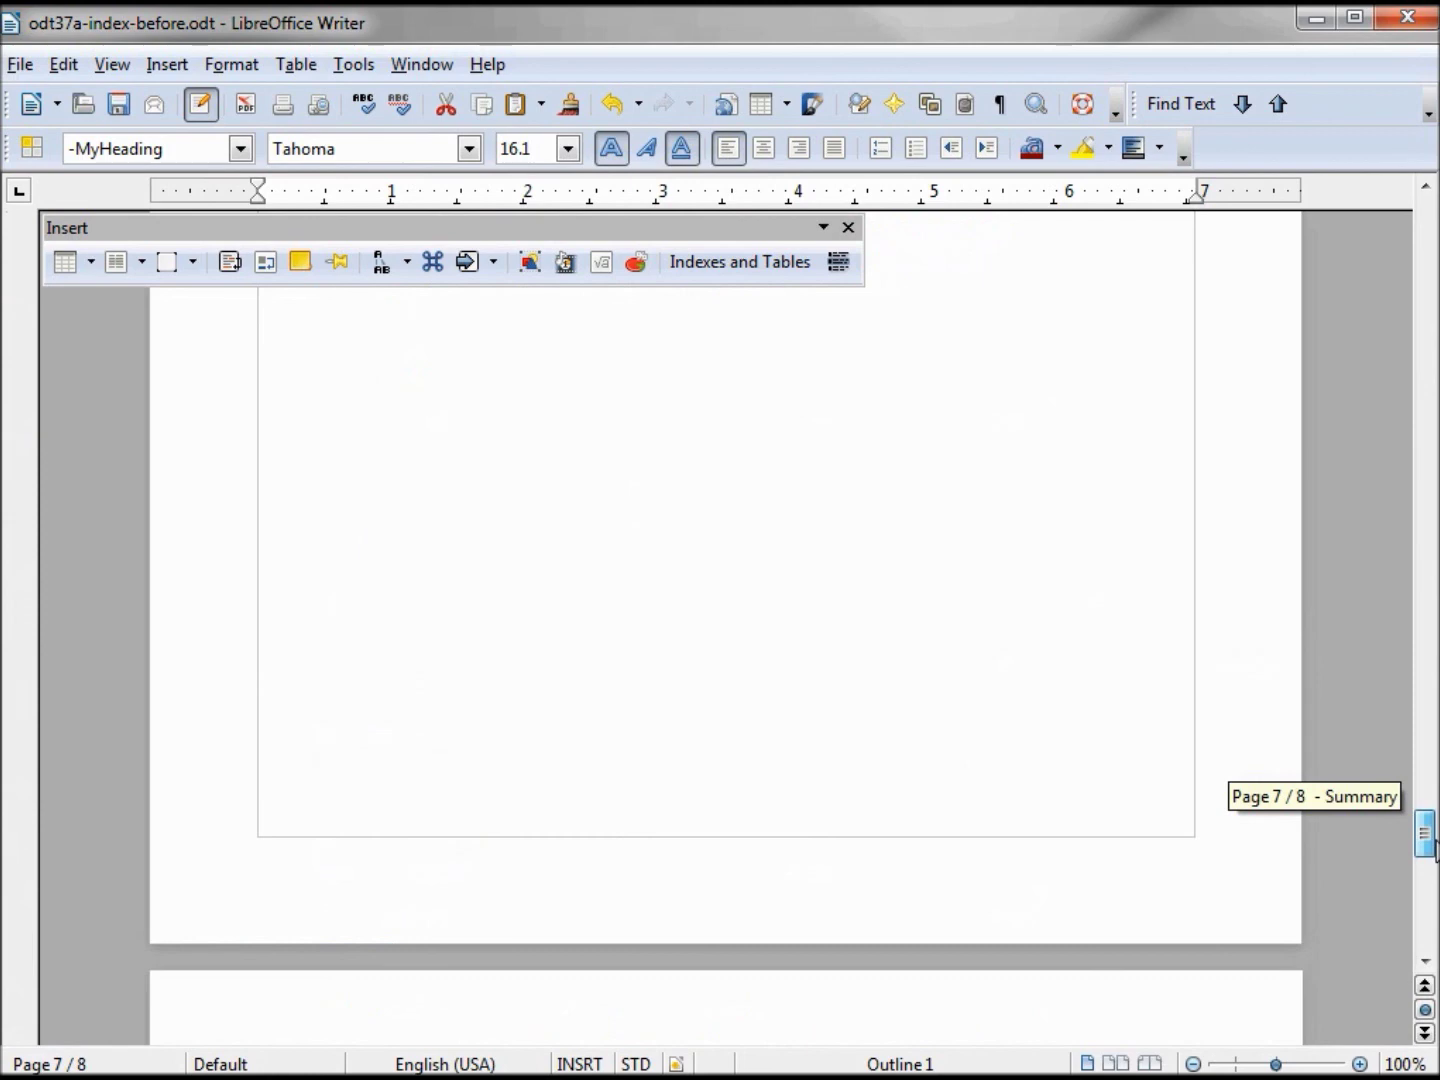
drag(1433, 846, 1433, 876)
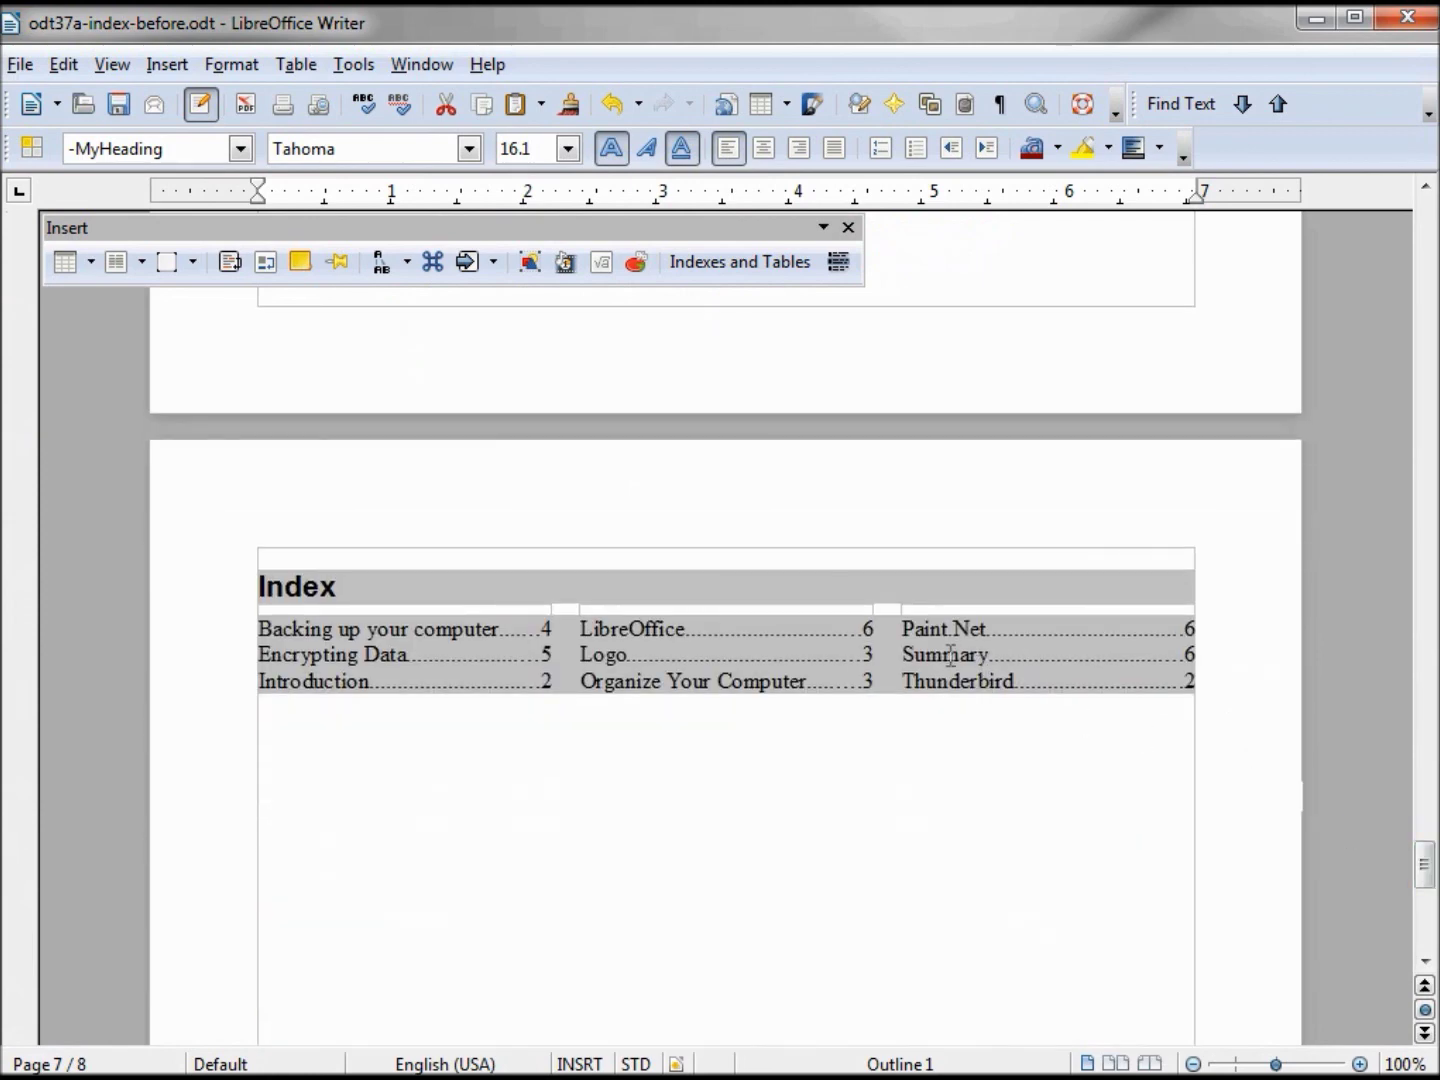
right_click(599, 630)
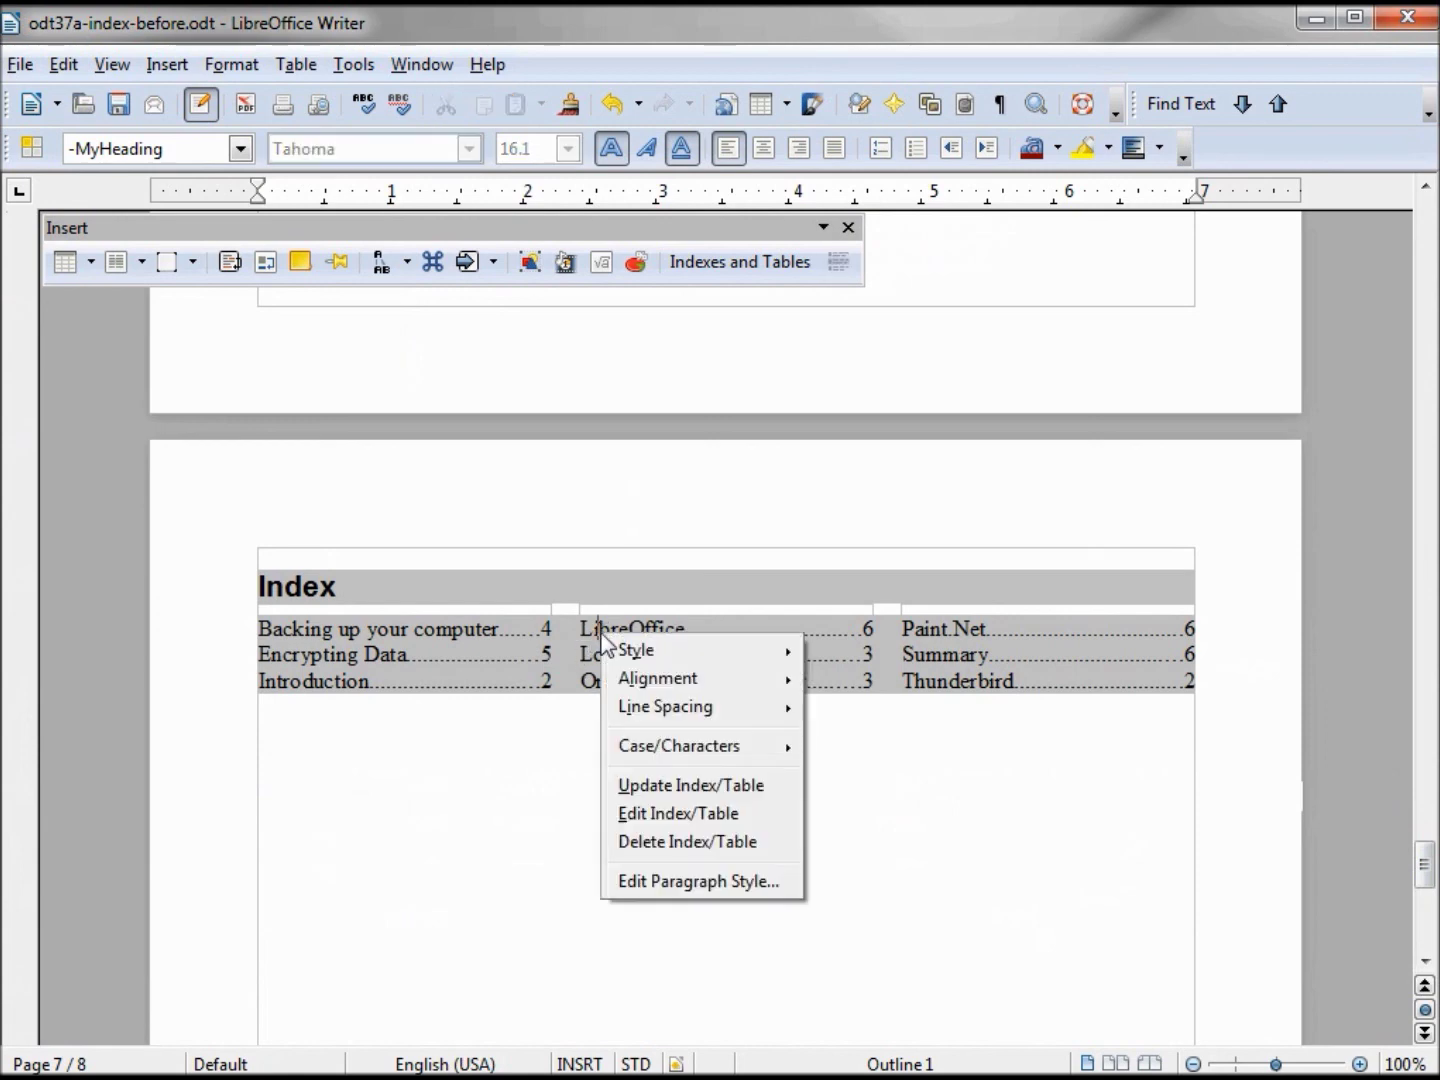
click(675, 788)
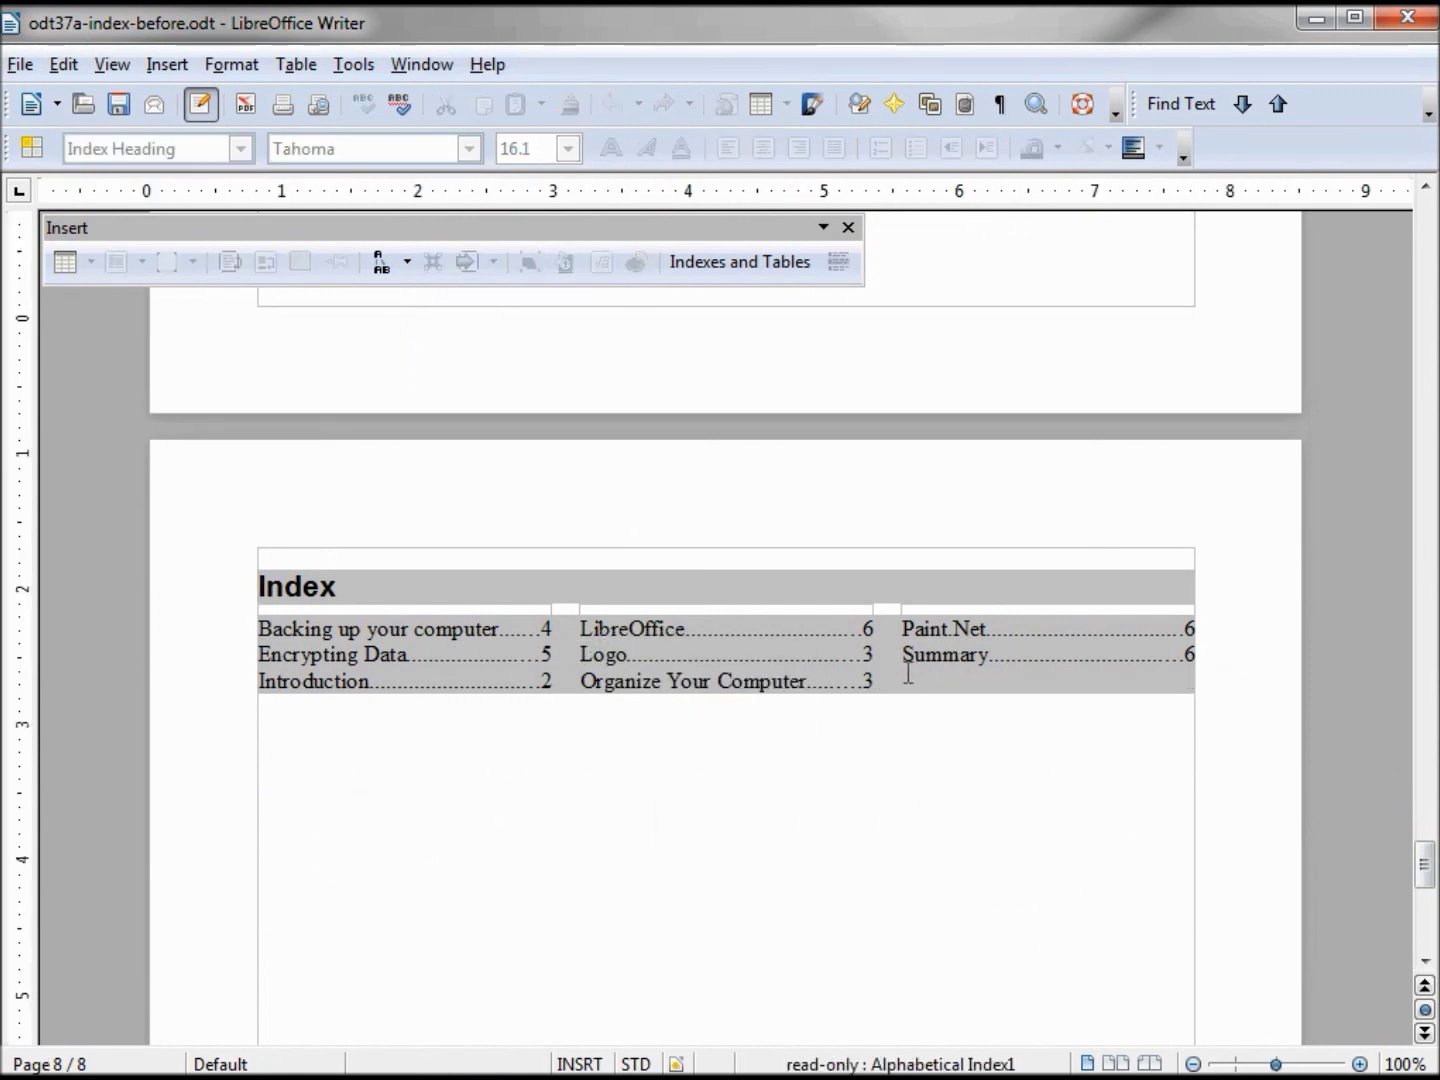